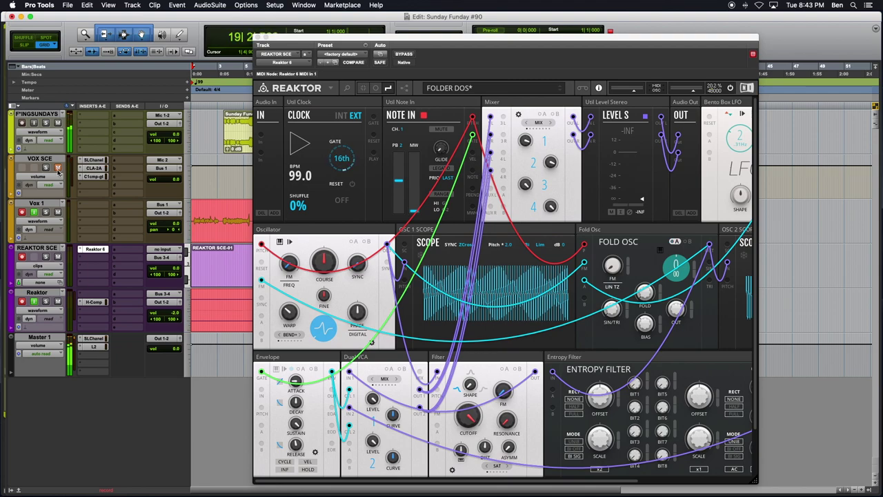
Unmute the VOX SCE track
left_click(56, 170)
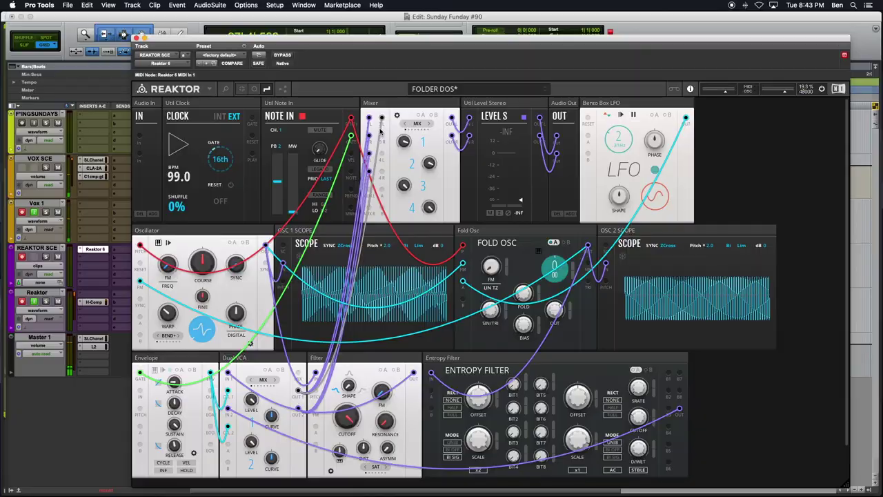
Color the wire into the Mixer's 1R input purple and clear the wires from the Mixer's left-channel inputs
right_click(382, 125)
mouse_move(394, 130)
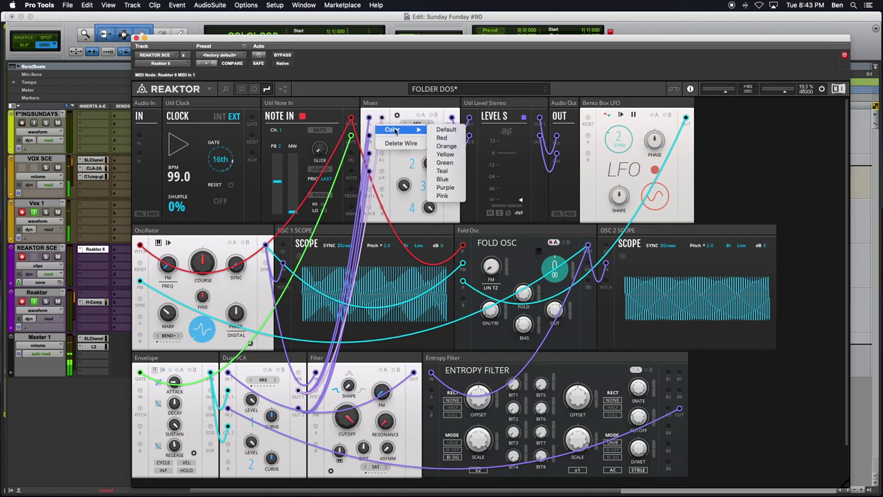
left_click(445, 187)
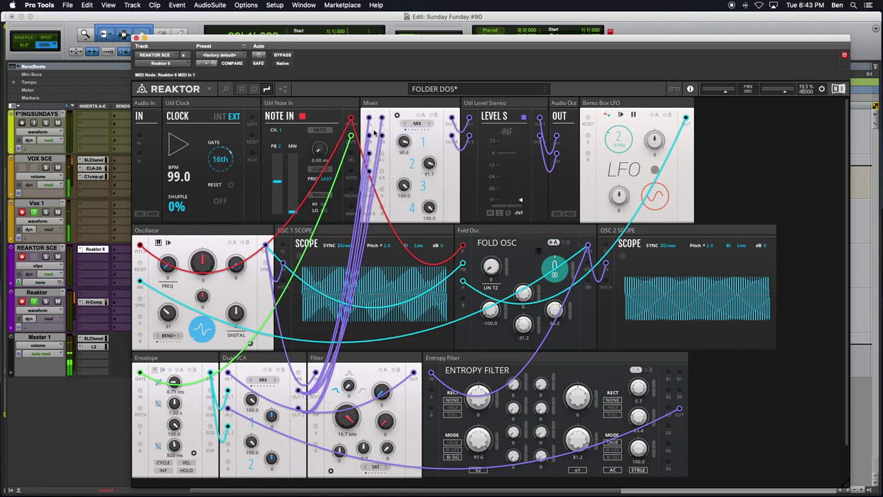
left_click_drag(369, 119, 370, 136)
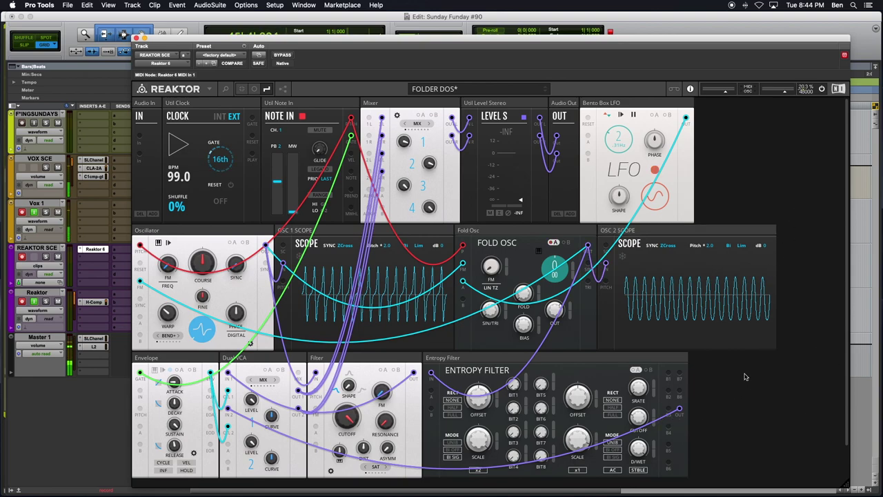
Hide the patch wires and insert the Toy Box SEQ-Note Sequencer block in front of the Envelope
left_click(254, 91)
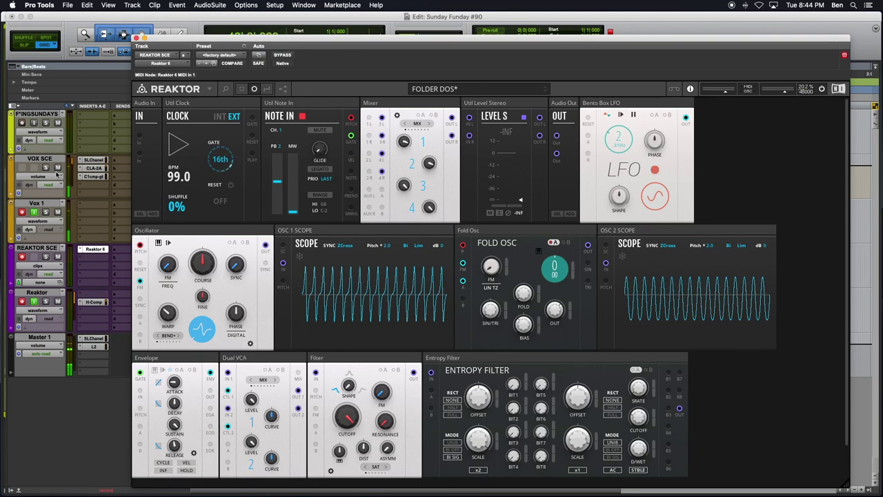
double_click(754, 392)
type("To")
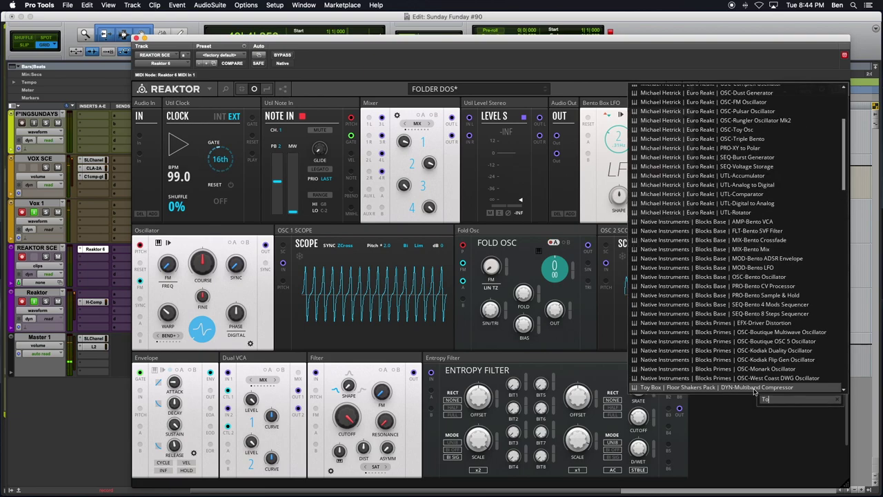
type("y Box S")
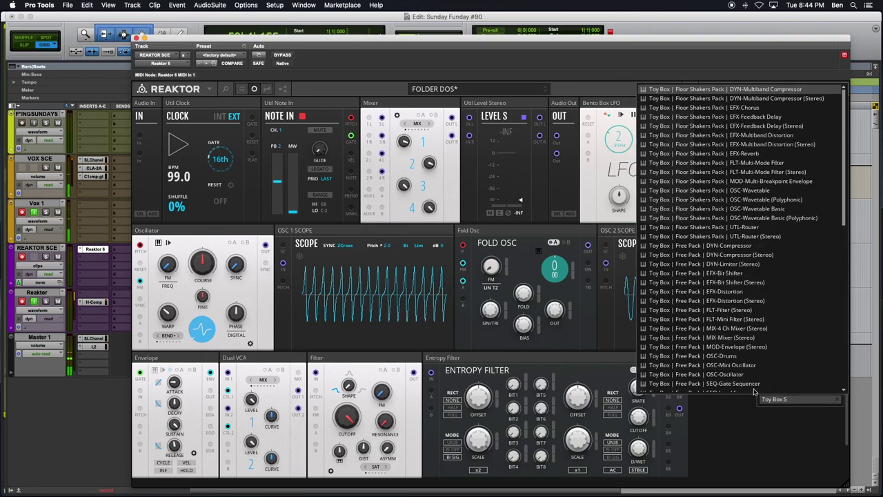
type("EQ")
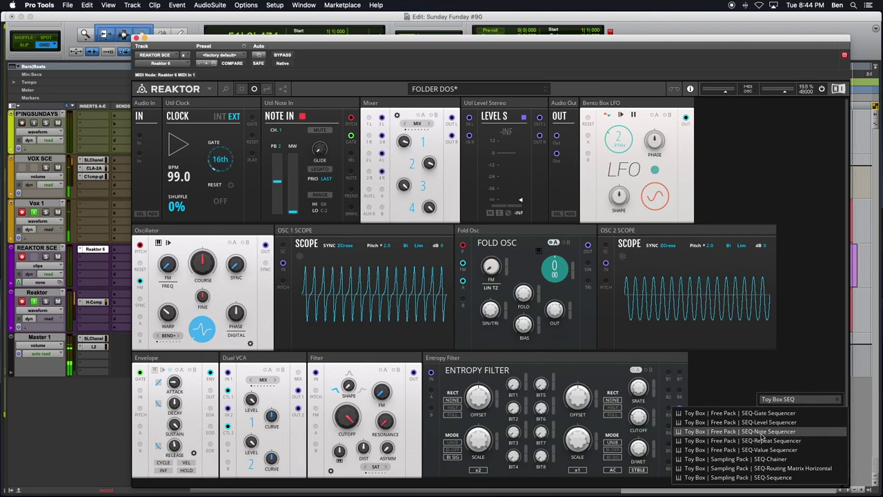
key("Return")
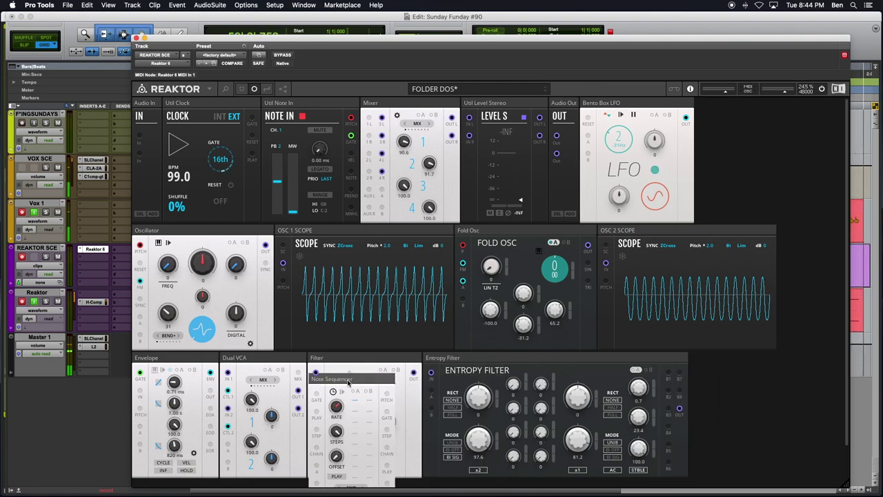
left_click(150, 364)
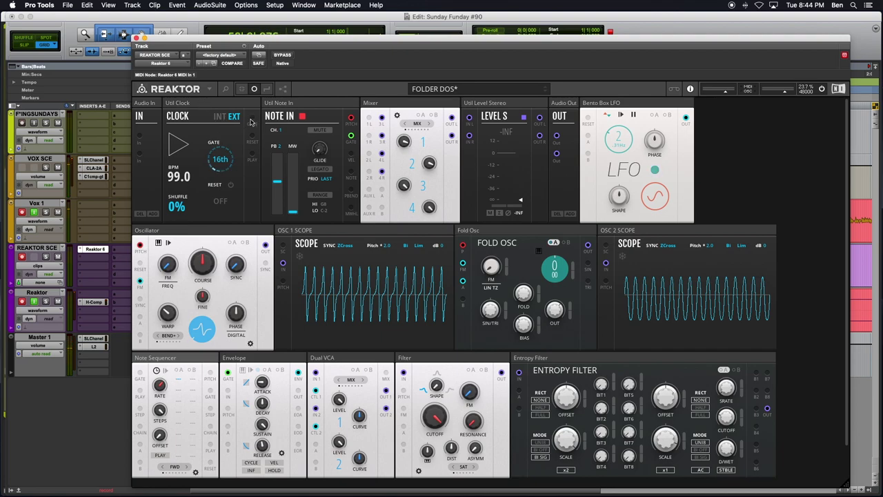
Wire the Clock's gate output to the Note Sequencer's gate input and color the wire green
left_click_drag(251, 117, 141, 373)
right_click(140, 373)
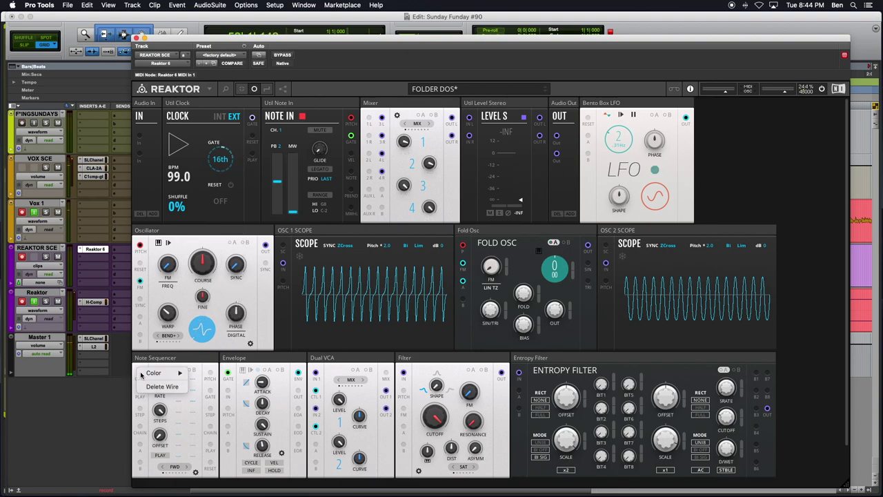
mouse_move(167, 374)
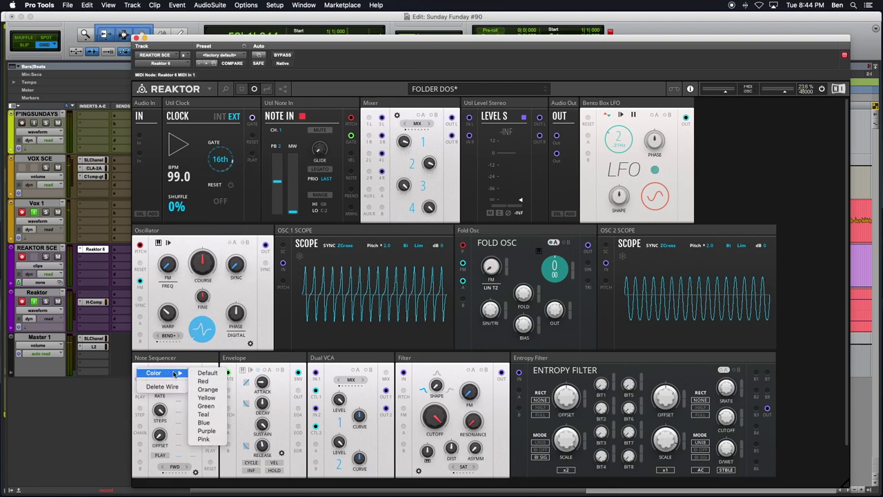
left_click(206, 406)
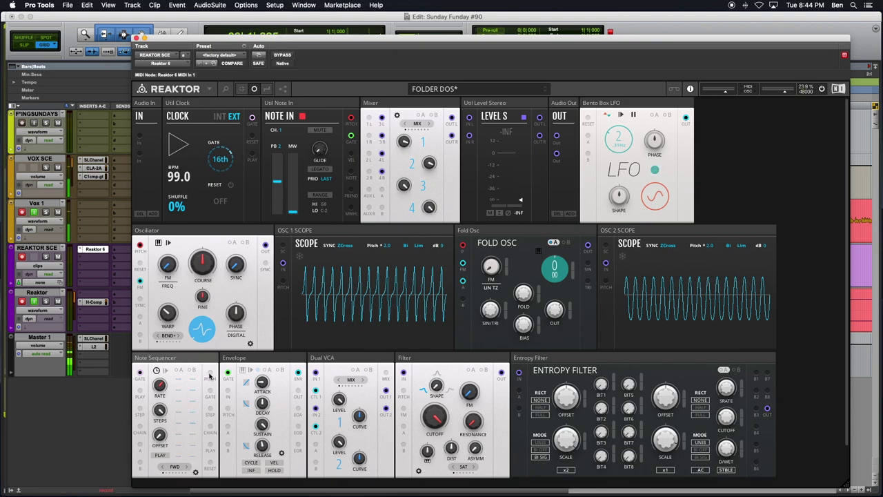
left_click_drag(211, 377, 153, 252)
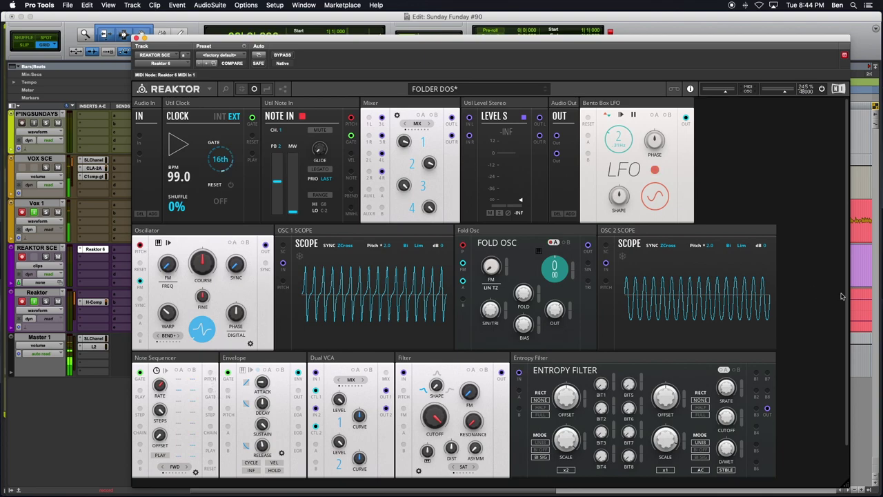
Insert the Digilog Clock Divider after the Clock, feed it the Clock's gate, and wire its G2 output to the Note Sequencer's gate
scroll(828, 316, "down", 3)
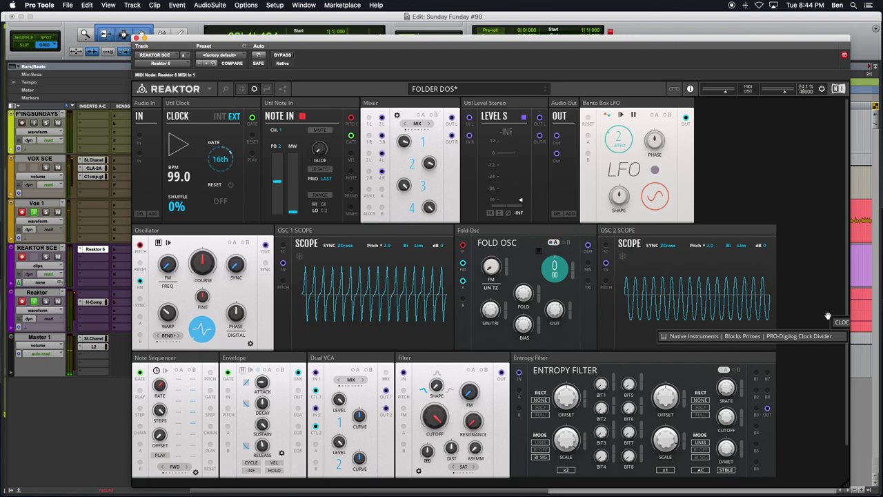
left_click_drag(823, 309, 257, 154)
left_click_drag(253, 122, 269, 118)
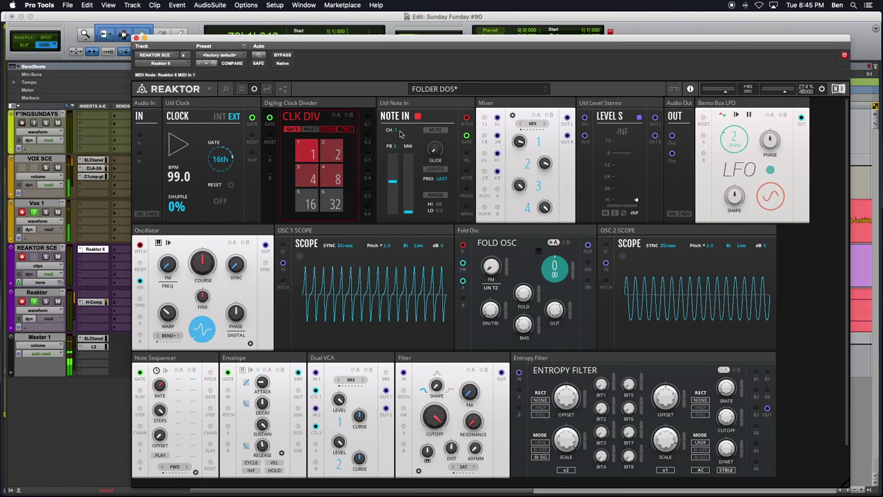
left_click_drag(368, 135, 140, 372)
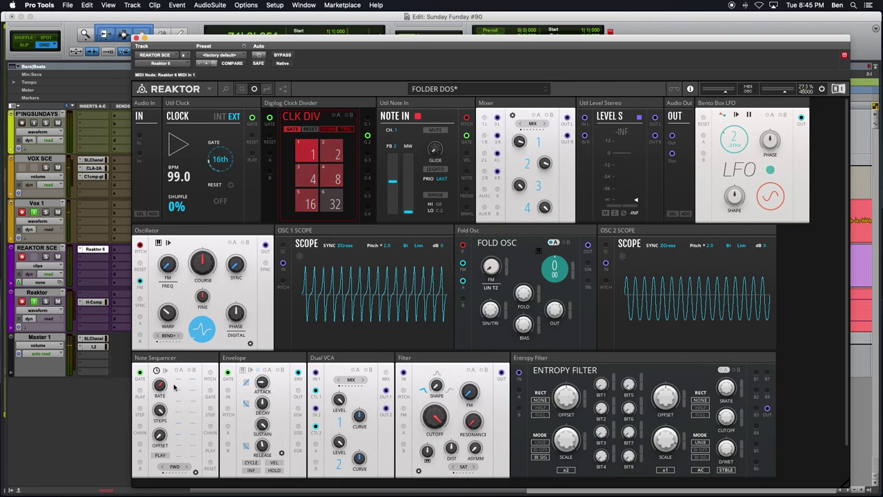
Wire the Note Sequencer's pitch output to the pitch inputs of the Oscillator and Fold Osc, coloring the wire red
left_click_drag(210, 374, 141, 246)
right_click(140, 245)
mouse_move(169, 245)
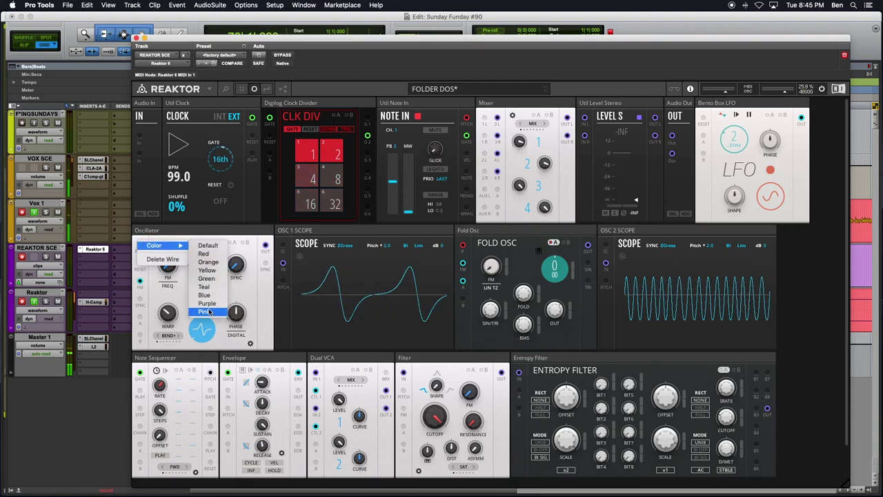
left_click(207, 254)
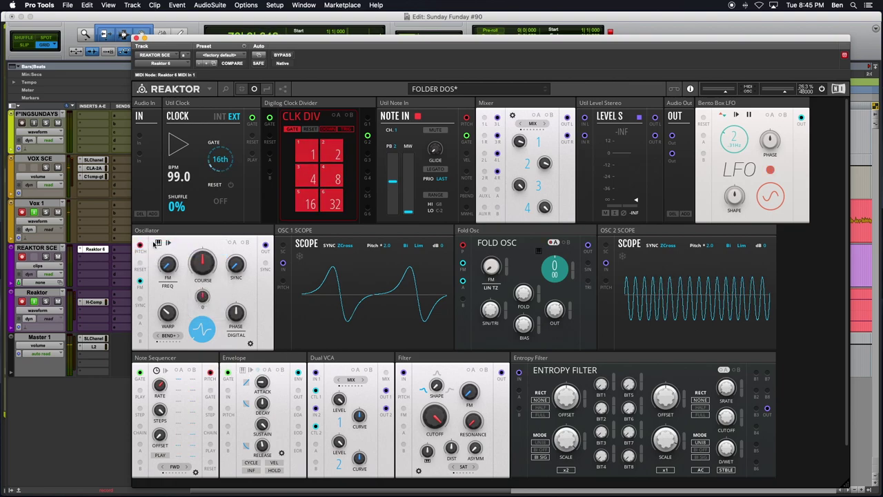
left_click_drag(210, 372, 463, 244)
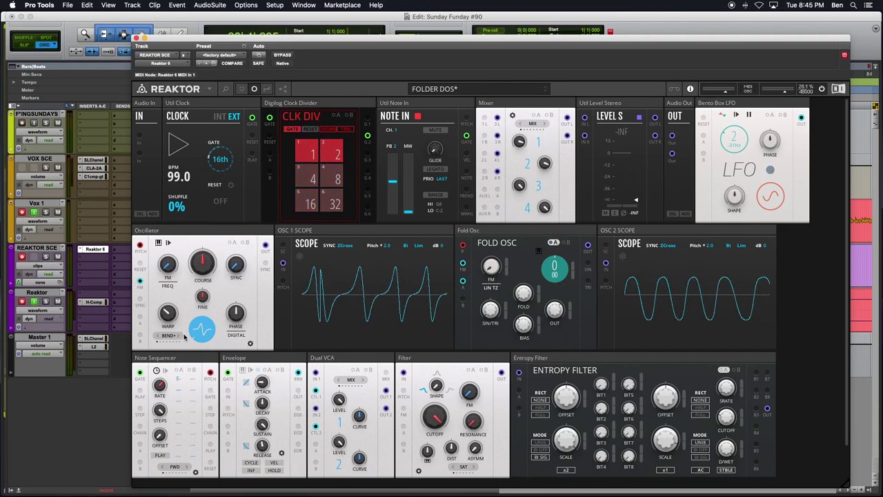
Drive the Envelope's gate input from the Note Sequencer's gate output with a green wire
right_click(225, 372)
mouse_move(242, 377)
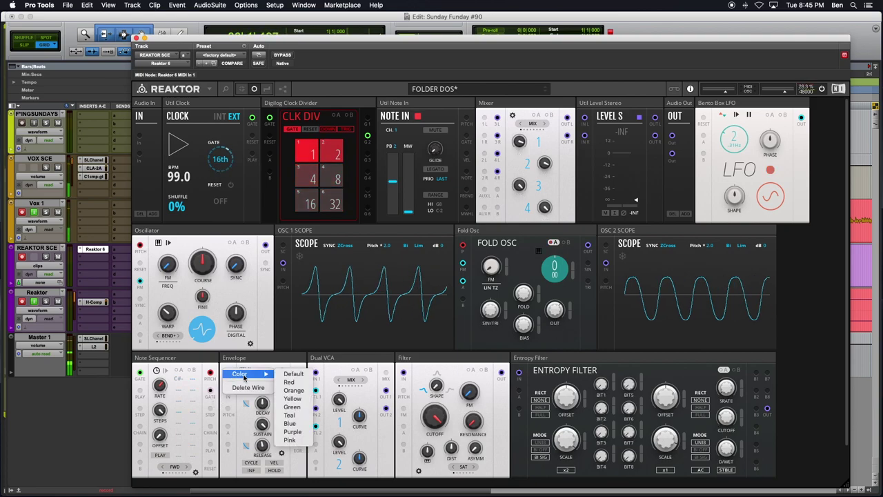
left_click(290, 423)
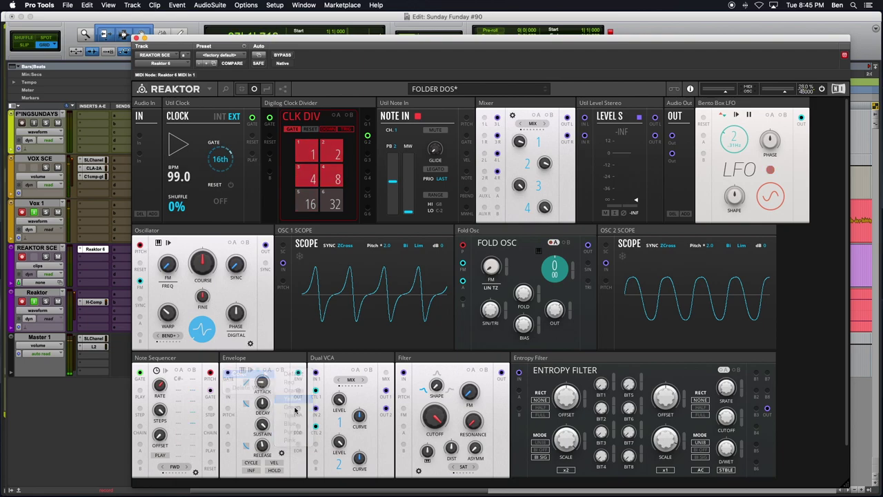
left_click(211, 392)
Set the first four Note Sequencer steps to D0, D1, A1 and D2, and adjust the Fold Osc's Sin/Tri amount
left_click(183, 392)
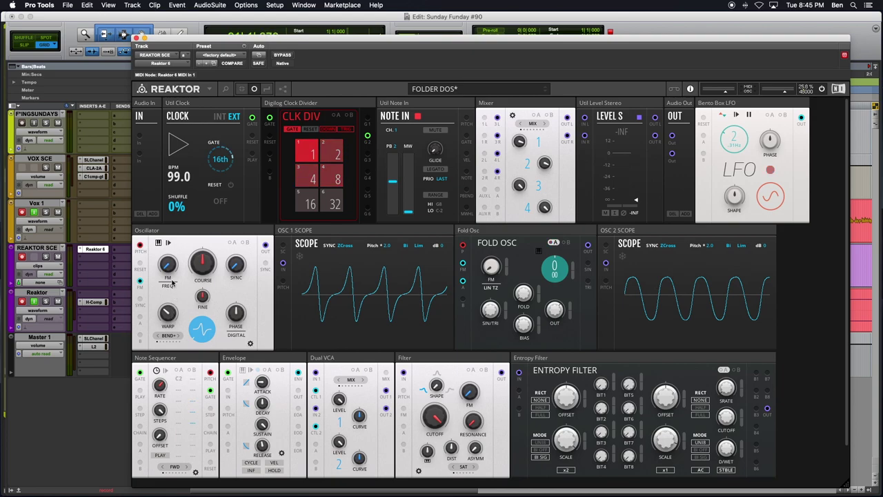
left_click_drag(173, 267, 178, 378)
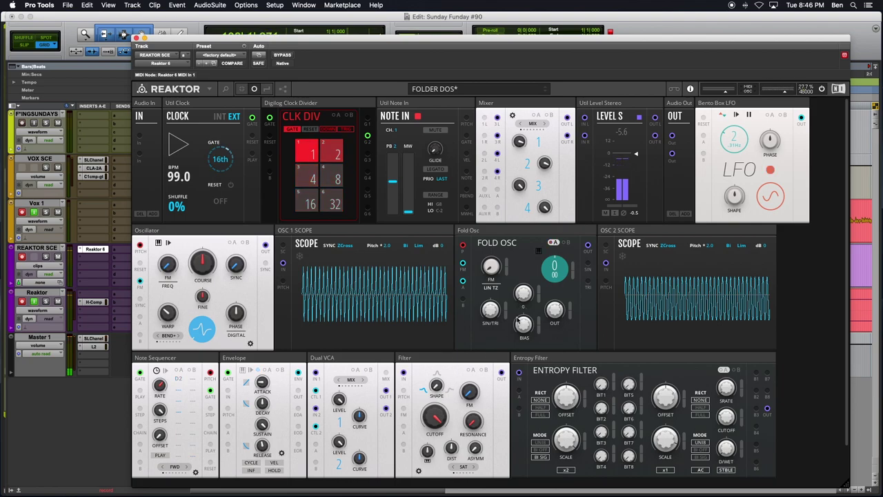
left_click_drag(492, 307, 486, 301)
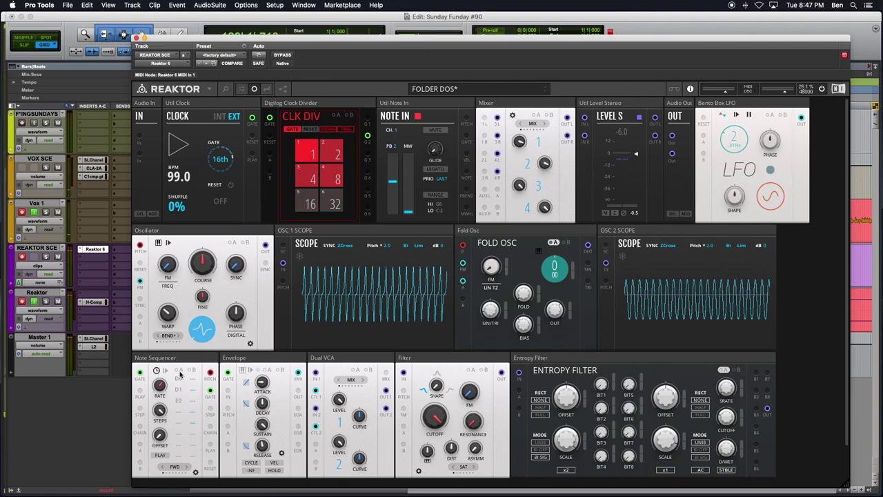
mouse_move(178, 359)
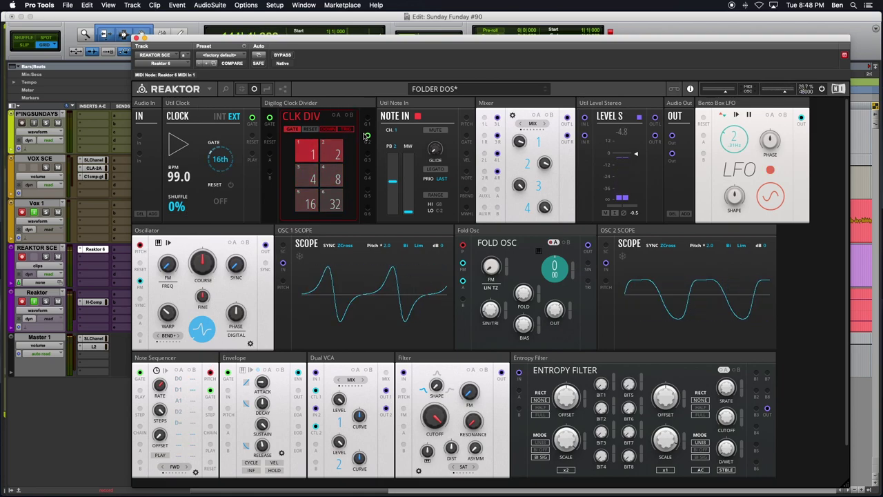
Switch the Note Sequencer's gate input to the Clock Divider's G1 output and adjust the sequencer's rate
left_click_drag(368, 119, 141, 372)
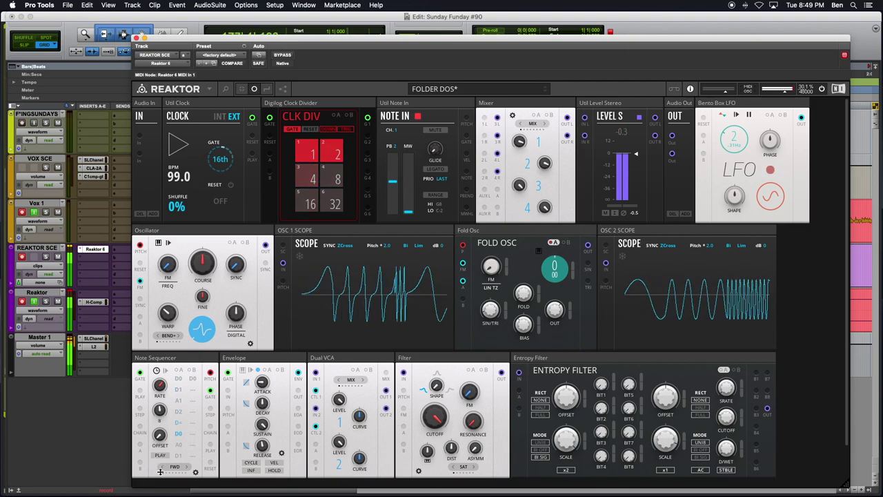
mouse_move(179, 447)
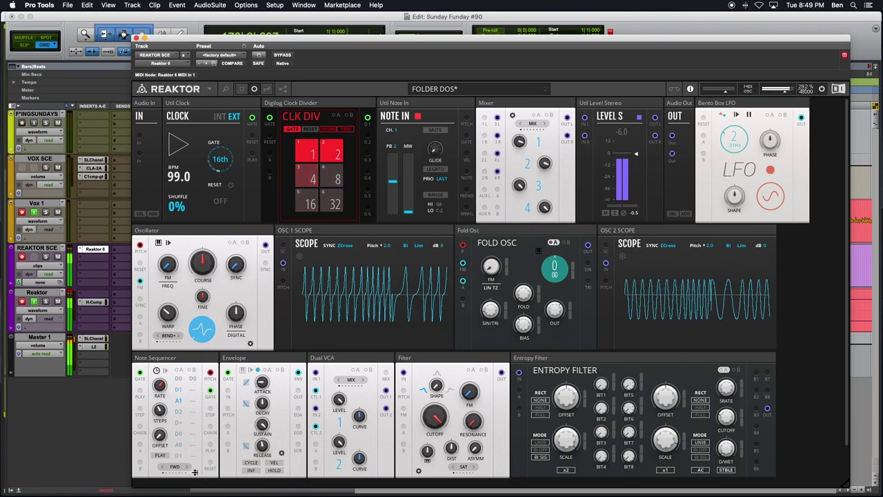
mouse_move(160, 383)
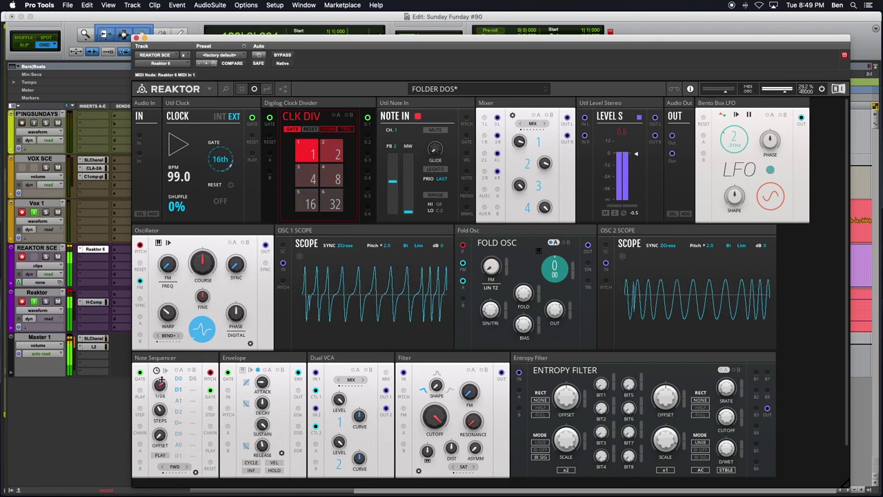
left_click_drag(159, 382, 159, 384)
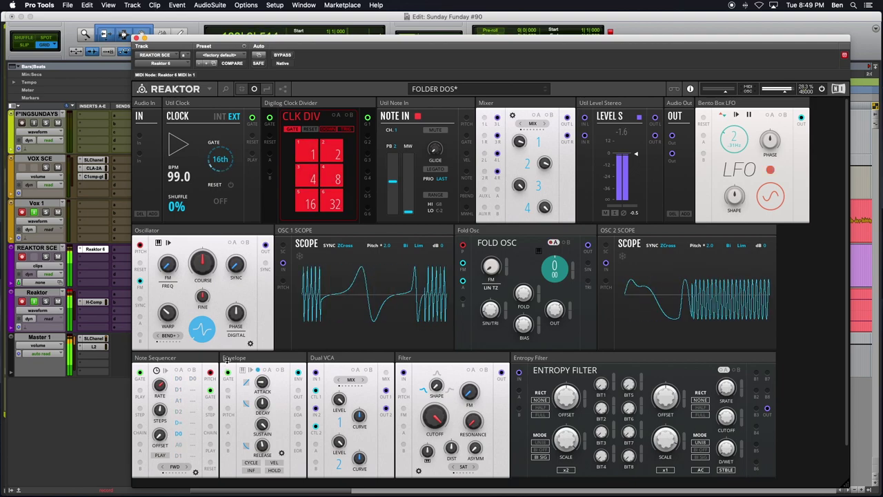
mouse_move(227, 359)
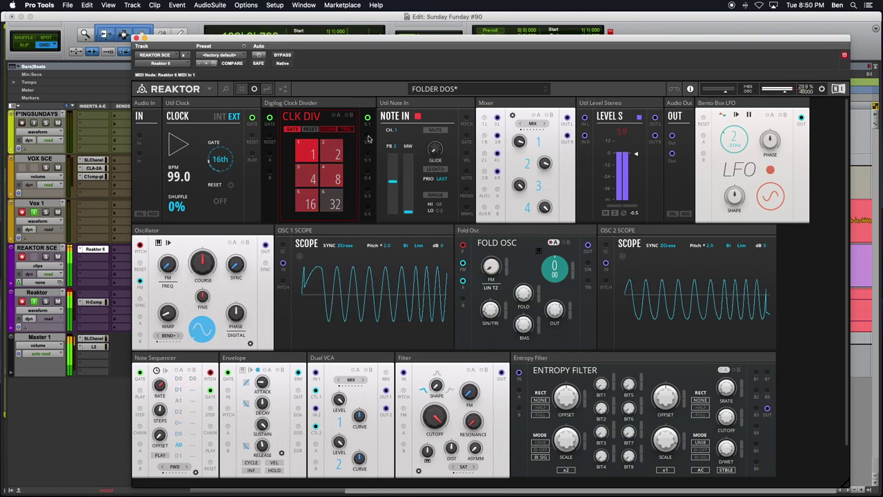
double_click(813, 369)
type("Env")
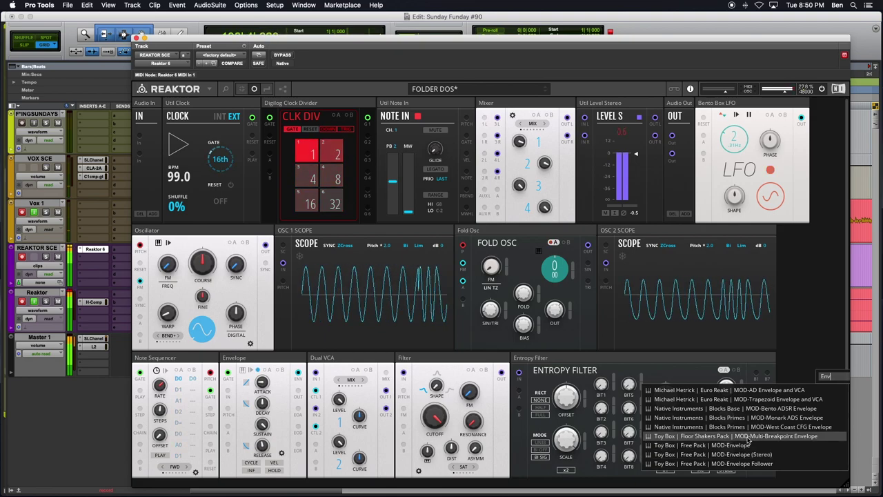
key("Escape")
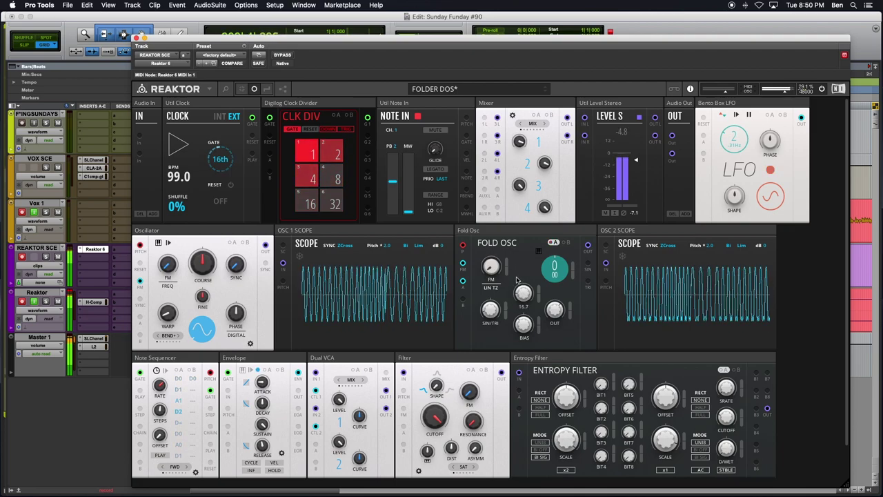
Adjust the Fold Osc's Bias amount
left_click_drag(523, 326, 509, 358)
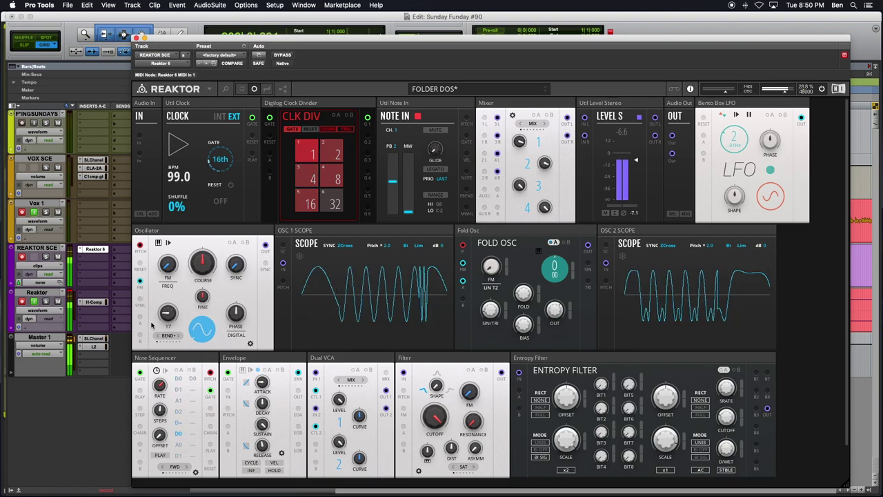
Add the Floor Shakers Pack MOD-Multi-Breakpoint Envelope block and place it between the OSC 1 Scope and the Fold Osc
right_click(828, 352)
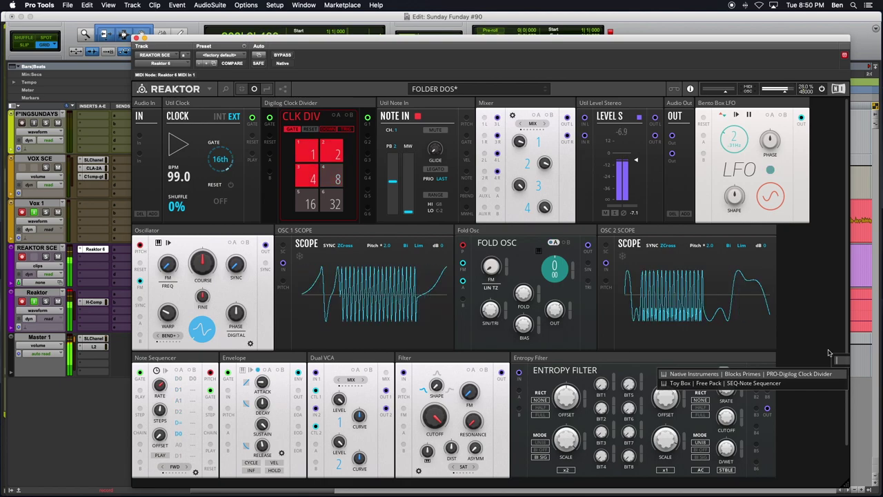
right_click(828, 352)
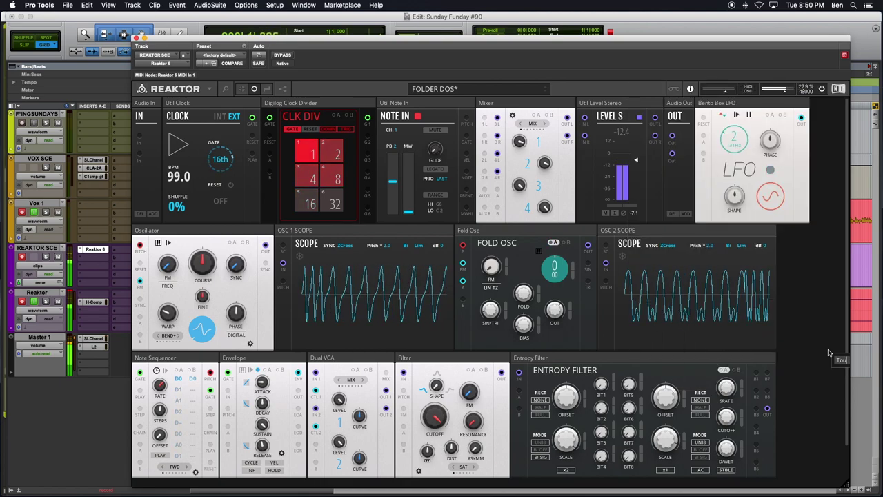
scroll(829, 353, "down", 10)
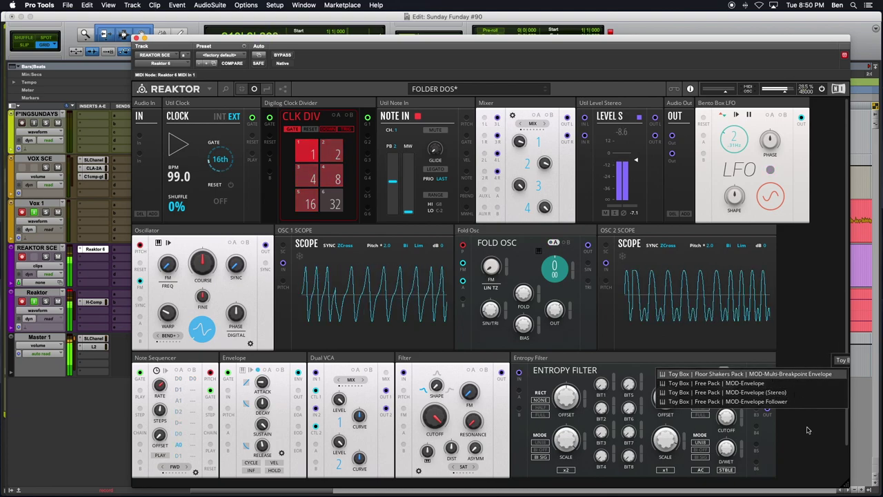
left_click(749, 373)
left_click_drag(820, 365, 404, 251)
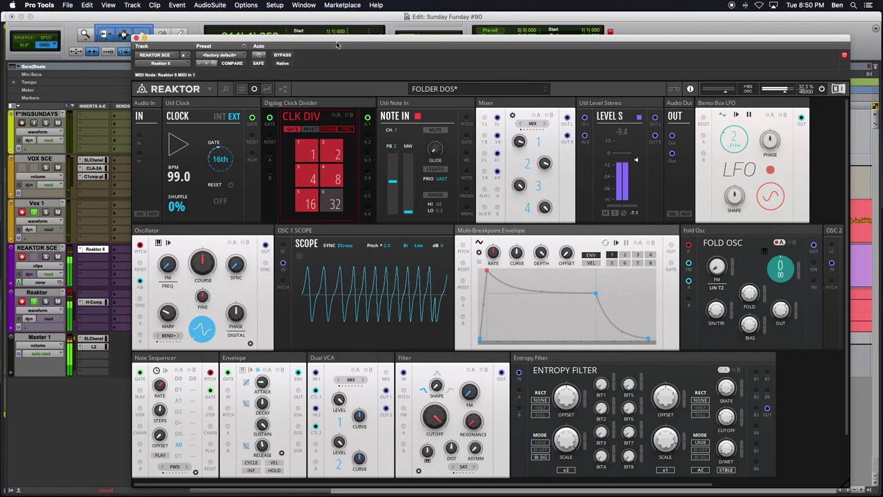
Reposition the plug-in window and patch the Clock Divider's G3 output to the Multi-Breakpoint Envelope's gate input
left_click_drag(254, 46, 145, 46)
left_click_drag(738, 484, 880, 488)
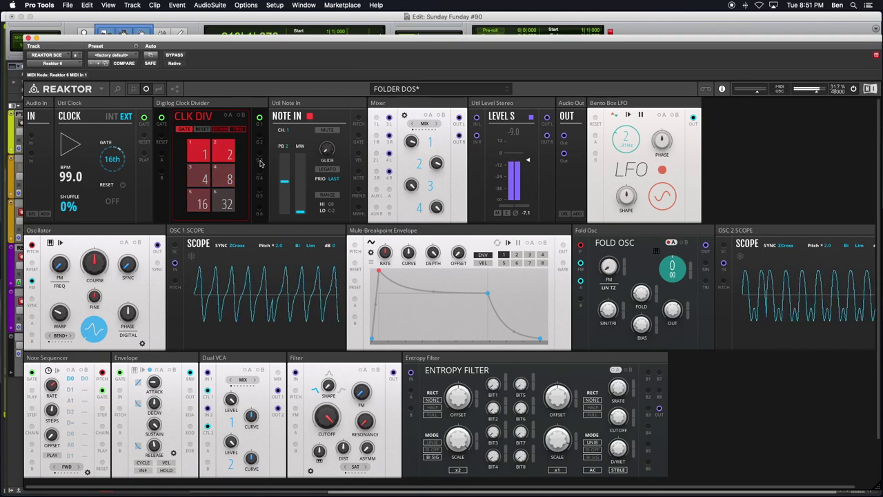
left_click_drag(259, 156, 355, 263)
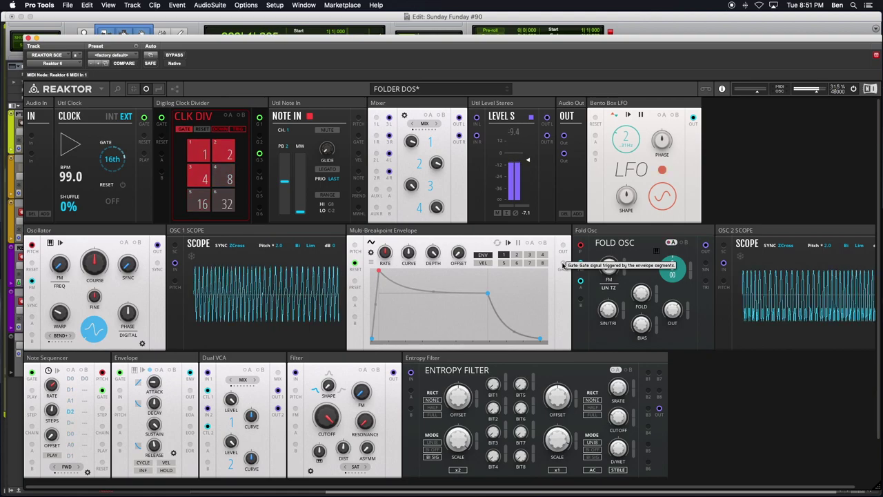
Connect the Multi-Breakpoint Envelope's gate output to the Oscillator's A modulation input and colour the wire blue
left_click_drag(563, 265, 31, 317)
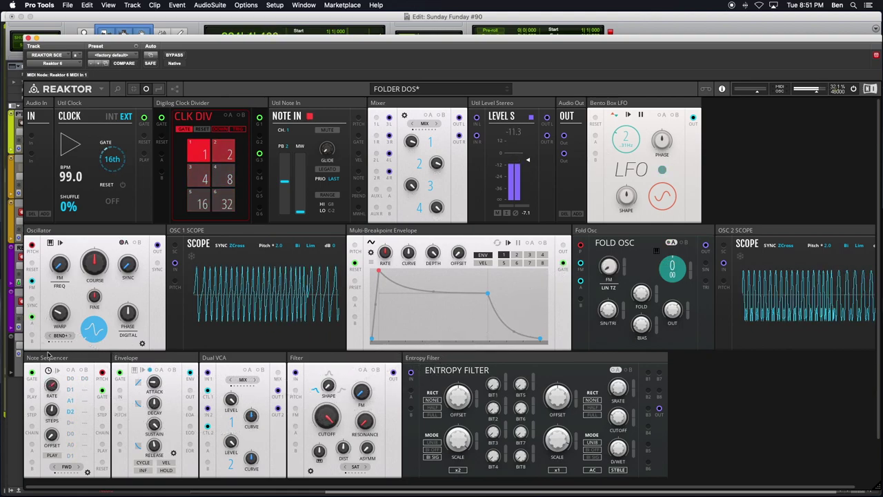
right_click(32, 318)
mouse_move(32, 318)
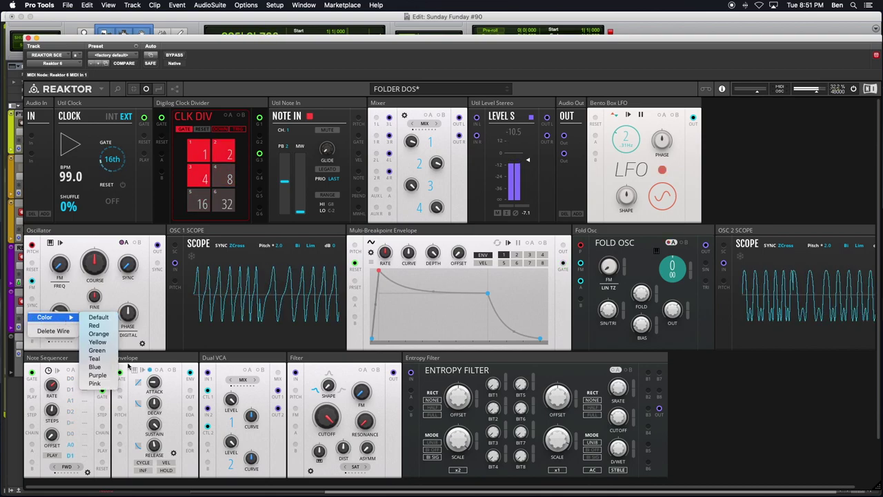
left_click(94, 367)
mouse_move(61, 41)
left_mouse_down()
mouse_move(171, 18)
mouse_move(76, 42)
left_mouse_up()
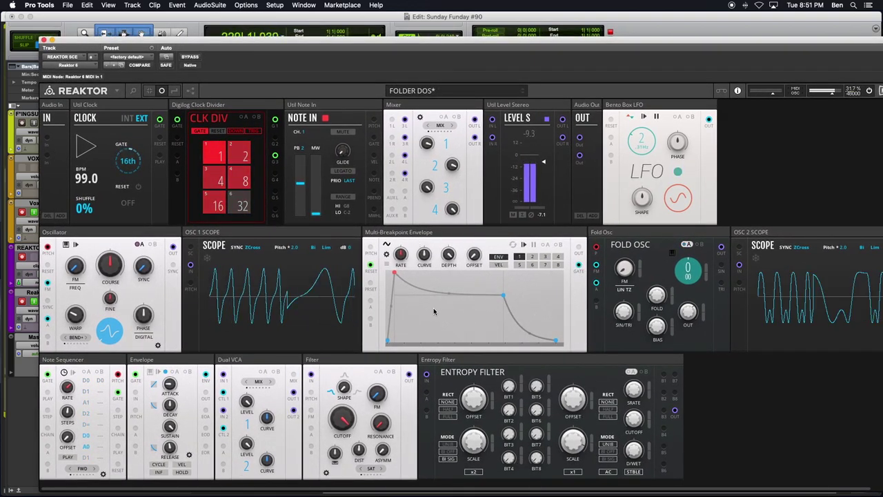
Replace the LFO at the Fold Osc's A input with the Multi-Breakpoint Envelope's gate output, and lower the LFO rate to 0
mouse_move(220, 181)
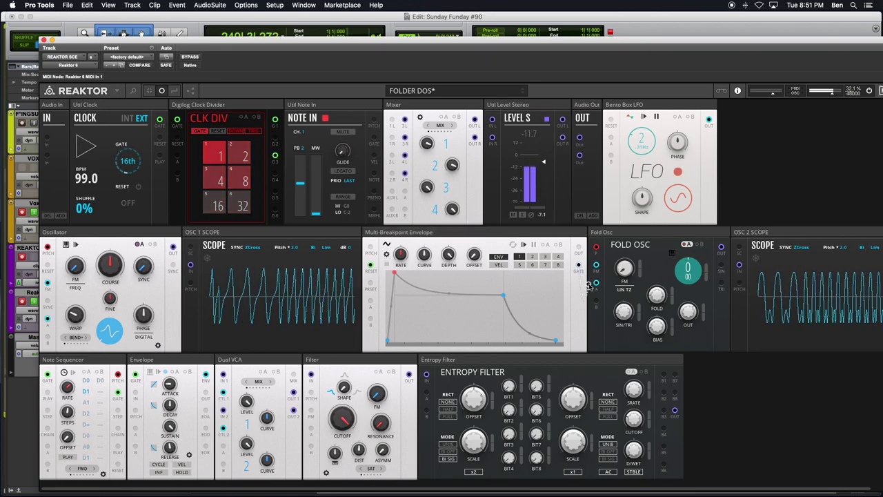
left_click_drag(593, 287, 597, 283)
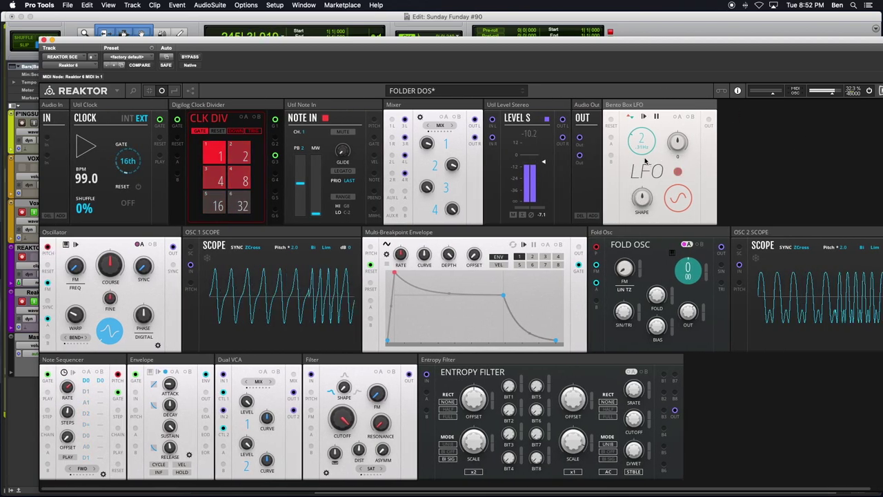
left_click_drag(636, 142, 636, 161)
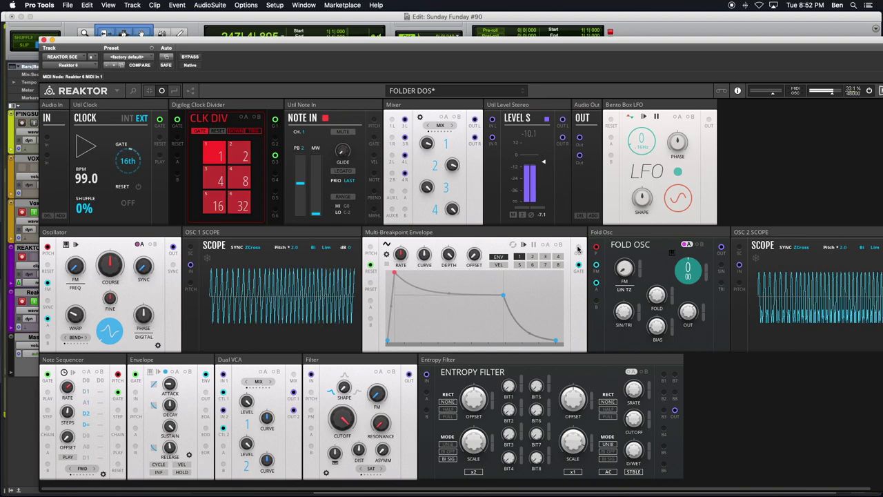
Replace the wires from the Multi-Breakpoint Envelope's gate output with wires from its Out port to the Oscillator's and Fold Osc's A inputs
right_click(578, 266)
left_click(572, 300)
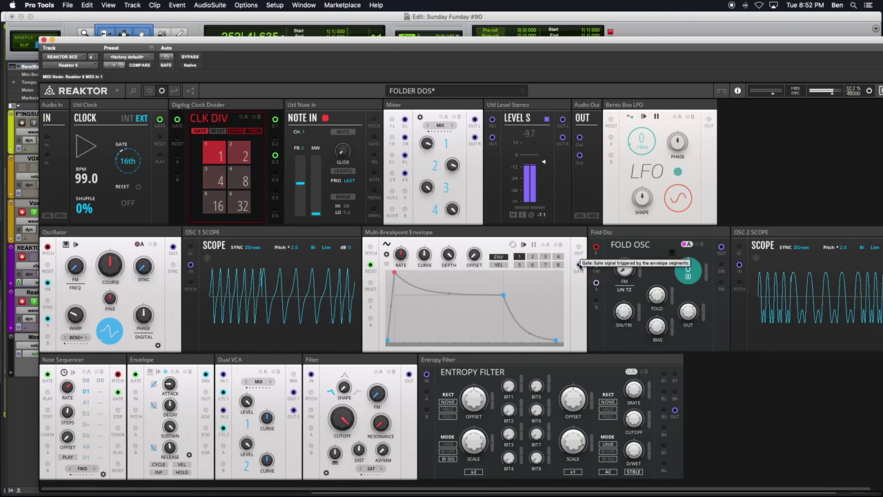
right_click(578, 266)
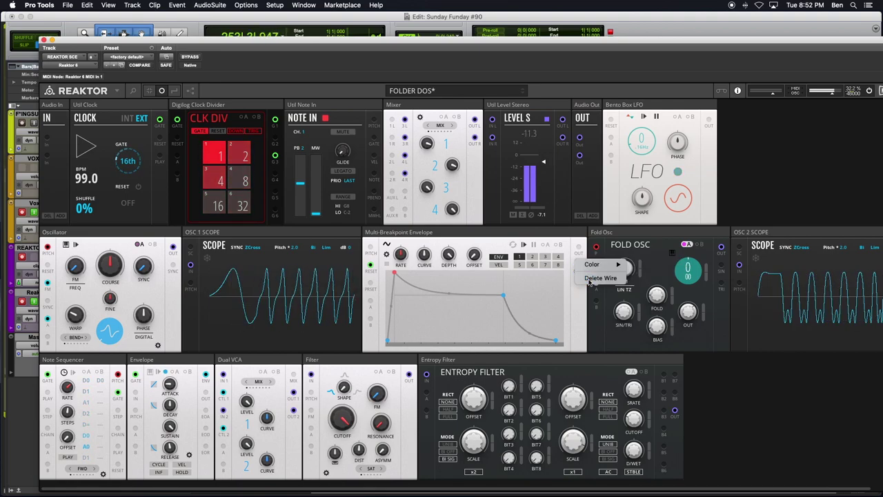
left_click(587, 277)
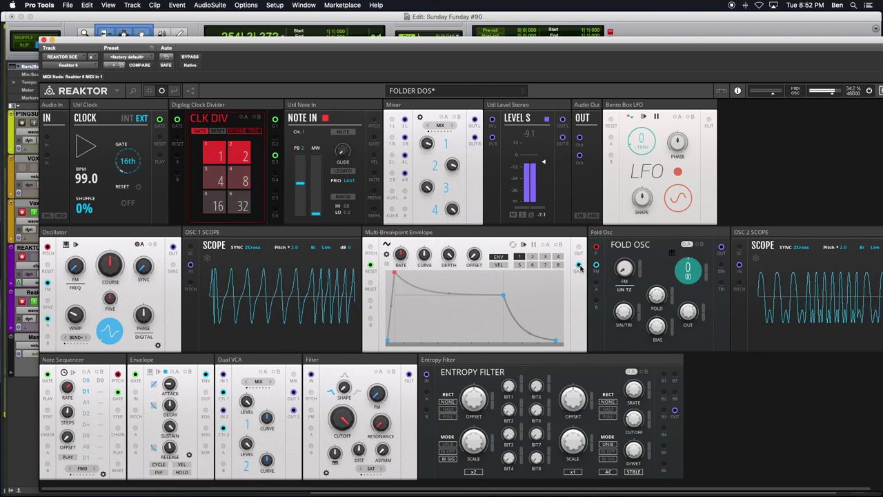
right_click(580, 267)
left_click(585, 278)
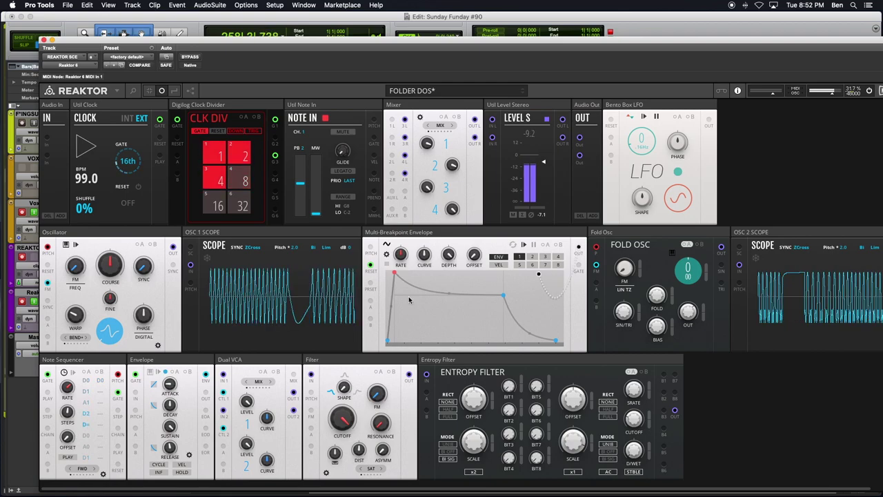
left_click_drag(578, 270, 46, 320)
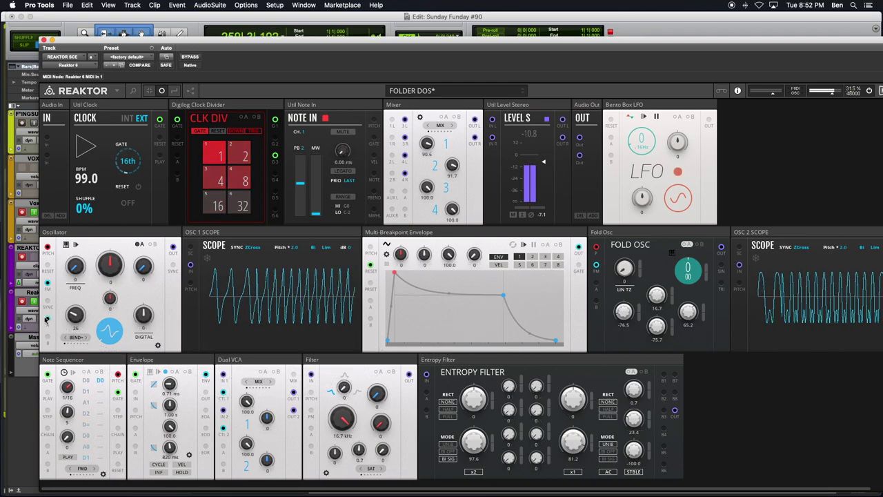
left_click_drag(578, 247, 596, 282)
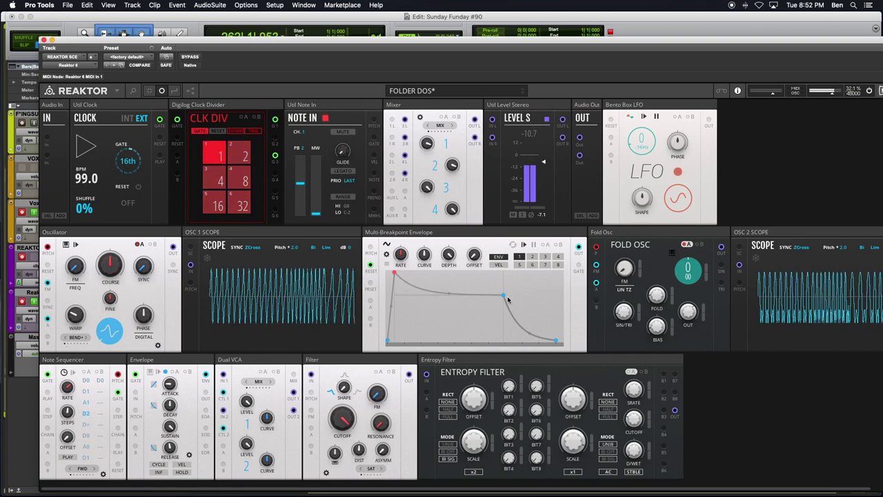
Shorten the Multi-Breakpoint Envelope by moving its sustain and end breakpoints earlier
left_click_drag(488, 296, 452, 297)
left_click_drag(517, 339, 481, 341)
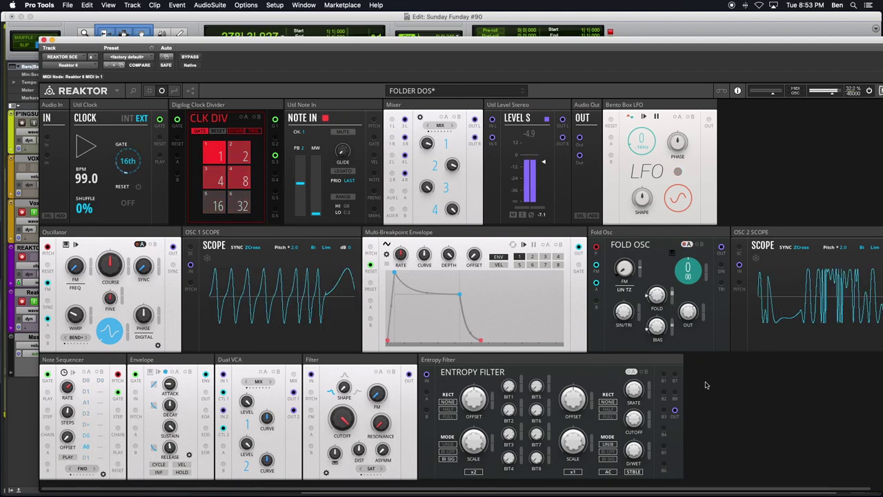
mouse_move(675, 359)
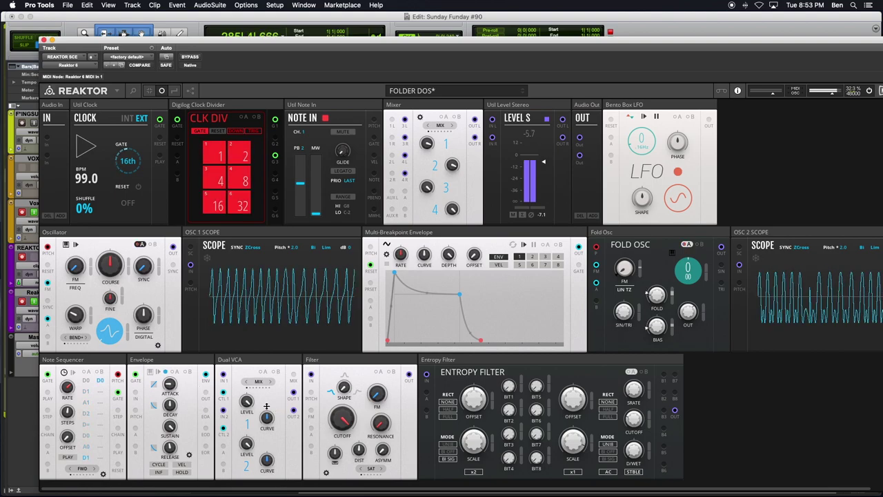
Adjust the Envelope block's release, sustain and decay
left_click_drag(178, 447, 171, 463)
left_click_drag(170, 426, 170, 456)
left_click_drag(170, 406, 172, 437)
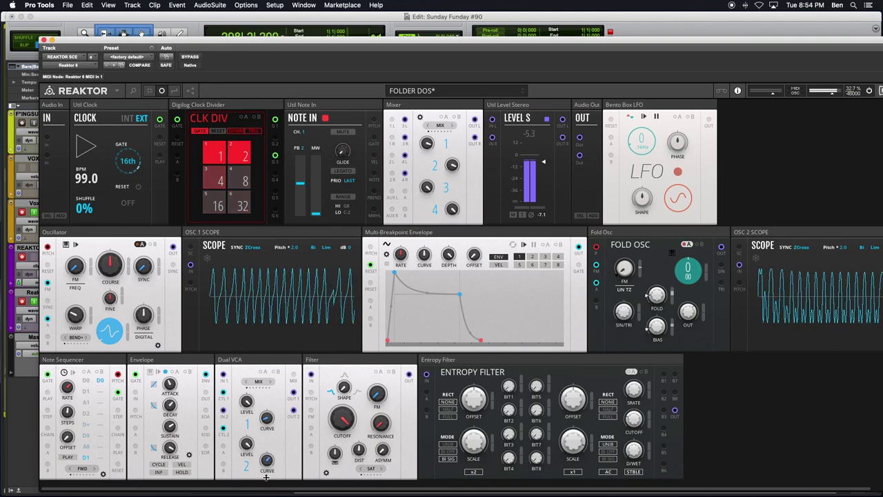
Reset both Dual VCA curves to 0 and try different level settings on its first channel
left_click_drag(261, 482, 266, 462)
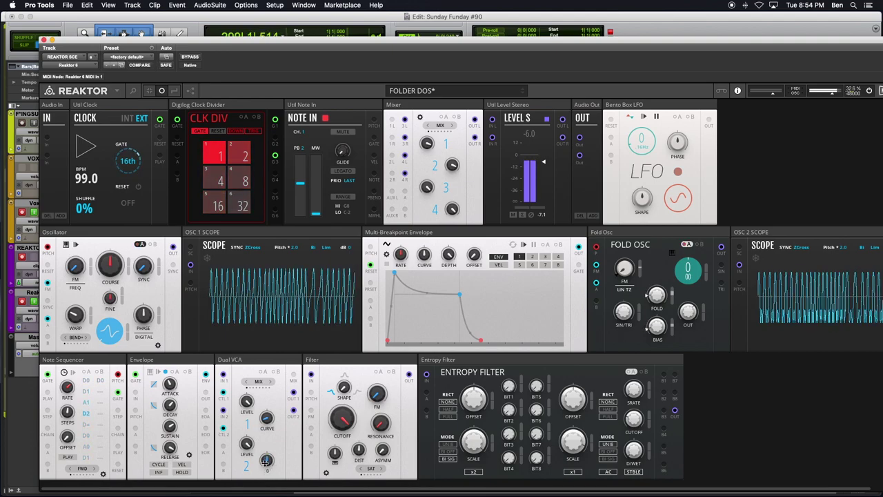
left_click(267, 419, "super")
left_click_drag(247, 402, 247, 450)
left_click_drag(247, 408, 240, 495)
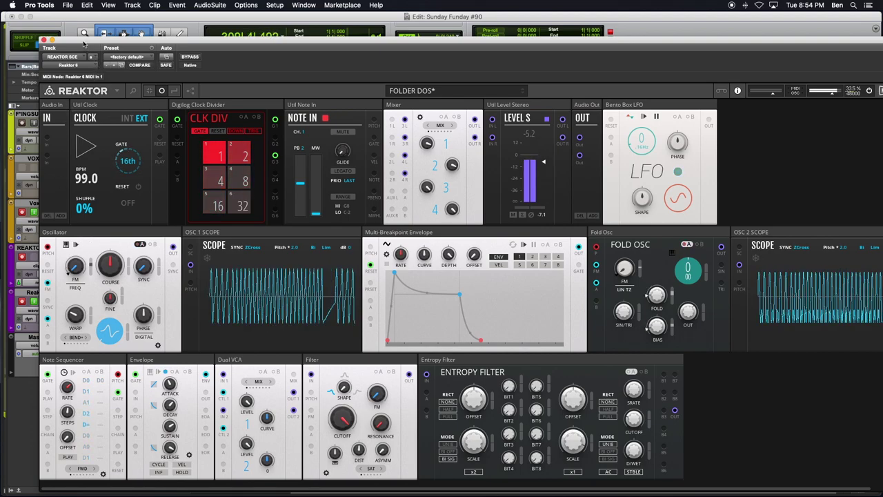
left_click_drag(83, 45, 125, 36)
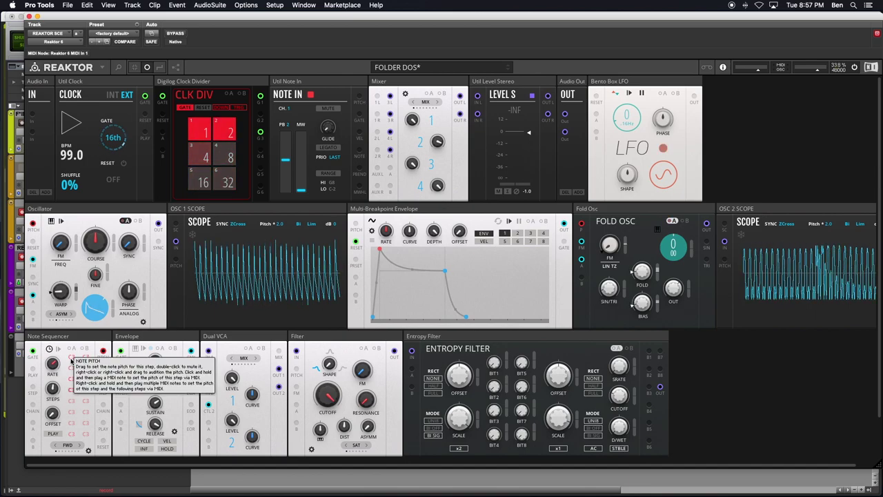
Lower the Note Sequencer's first step to E1 and adjust the Envelope's decay, sustain and release
left_click_drag(71, 360, 71, 388)
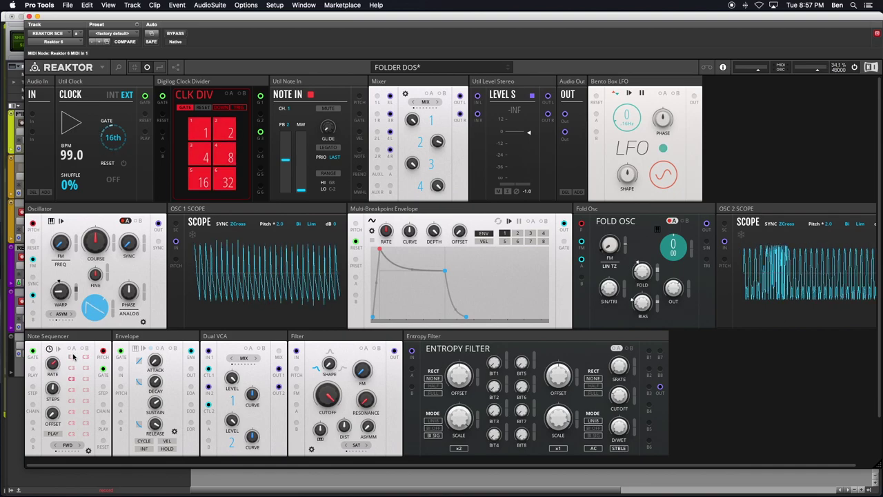
left_click_drag(73, 356, 69, 389)
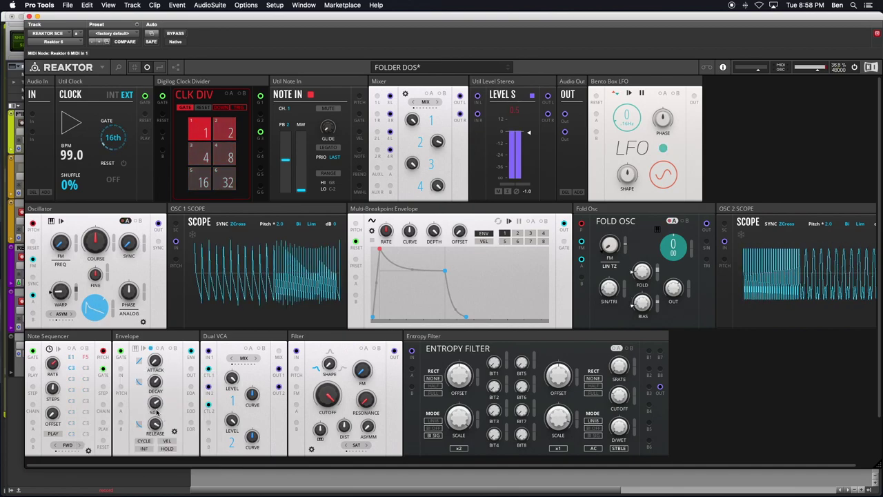
mouse_move(152, 434)
left_mouse_down()
mouse_move(156, 423)
mouse_move(155, 442)
left_mouse_up()
left_click_drag(156, 404, 152, 397)
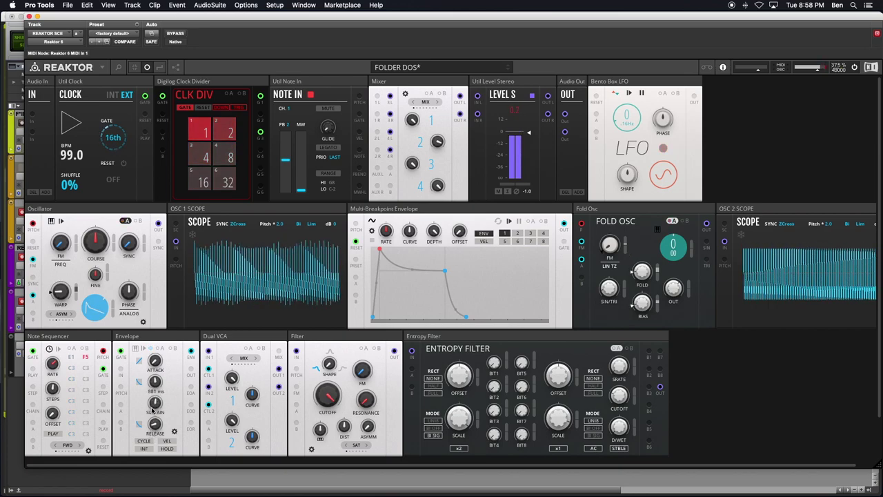
Set the Note Sequencer's first three steps to D0, D1 and A1
left_click_drag(73, 358, 72, 391)
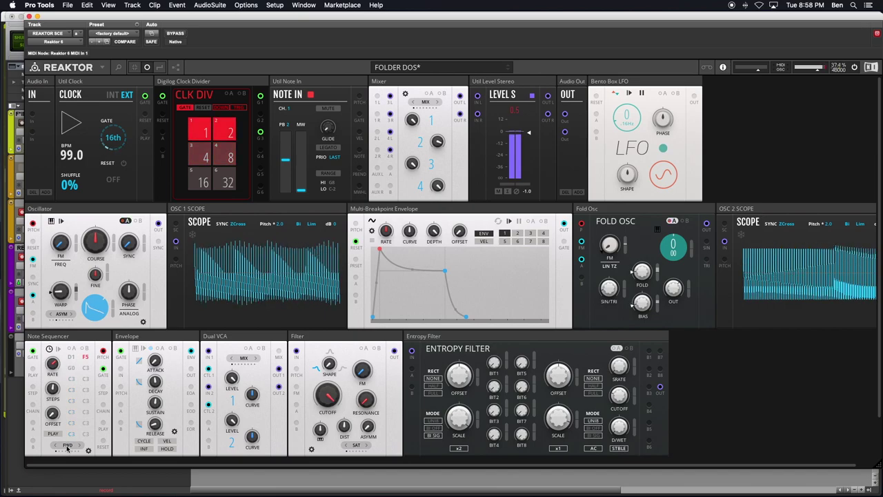
left_click_drag(74, 366, 75, 380)
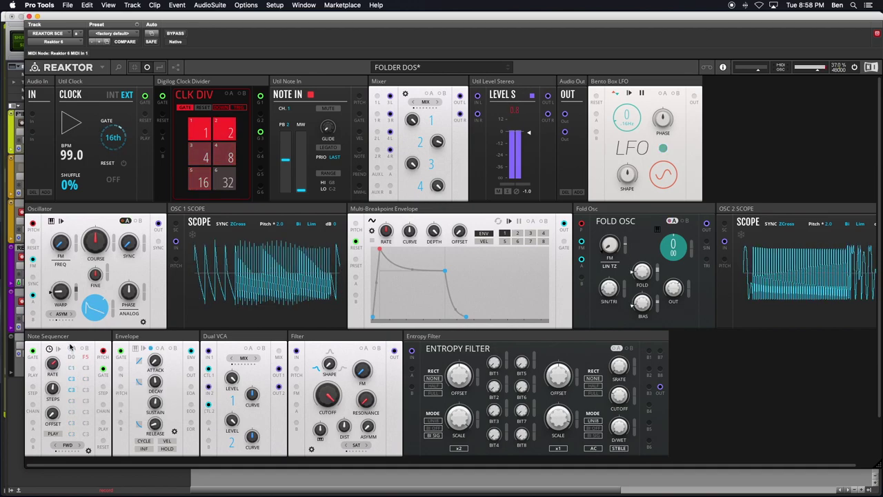
mouse_move(70, 337)
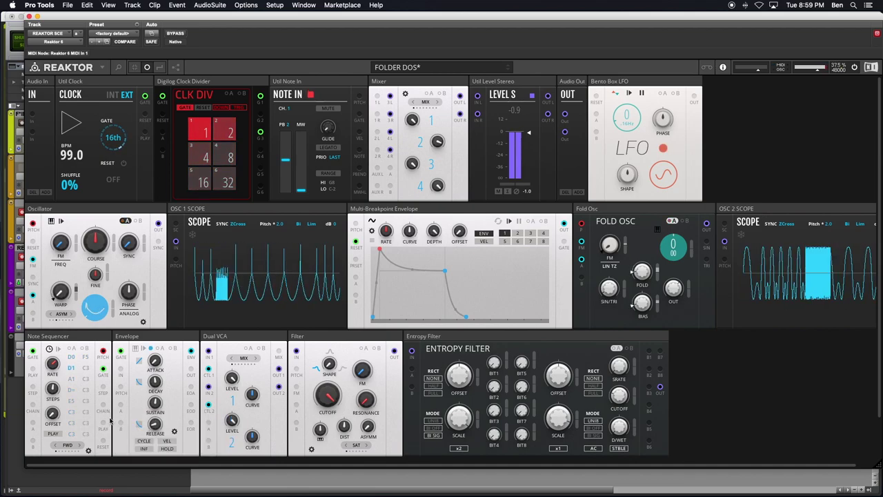
Set Note Sequencer steps five through eight to D2, D0, D1 and A2, and step nine to D3
mouse_move(74, 404)
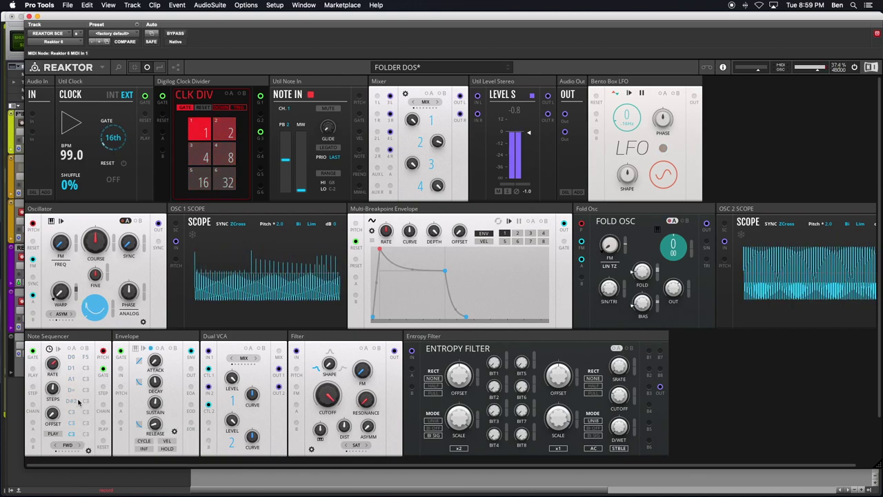
left_click_drag(72, 414, 71, 494)
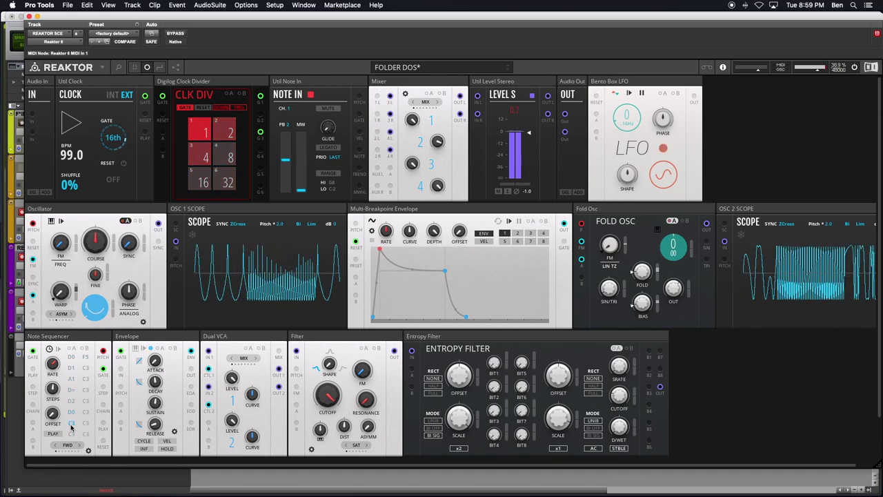
left_click_drag(74, 423, 79, 407)
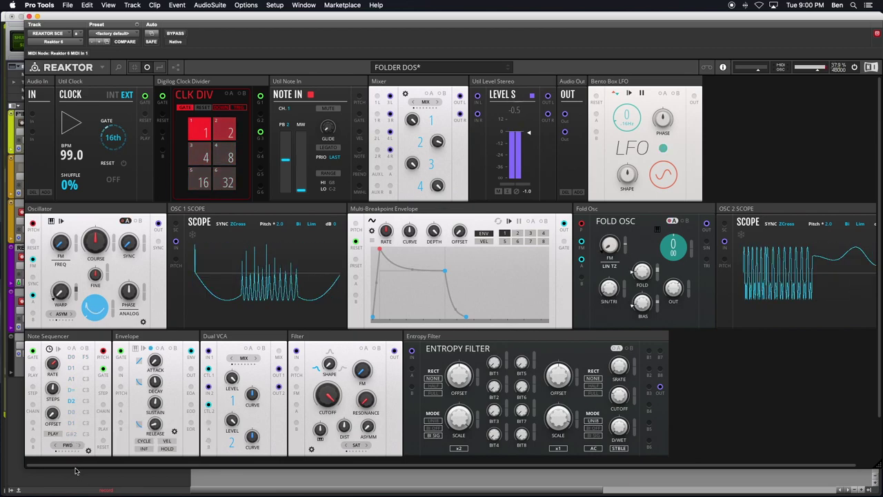
left_click_drag(87, 359, 89, 371)
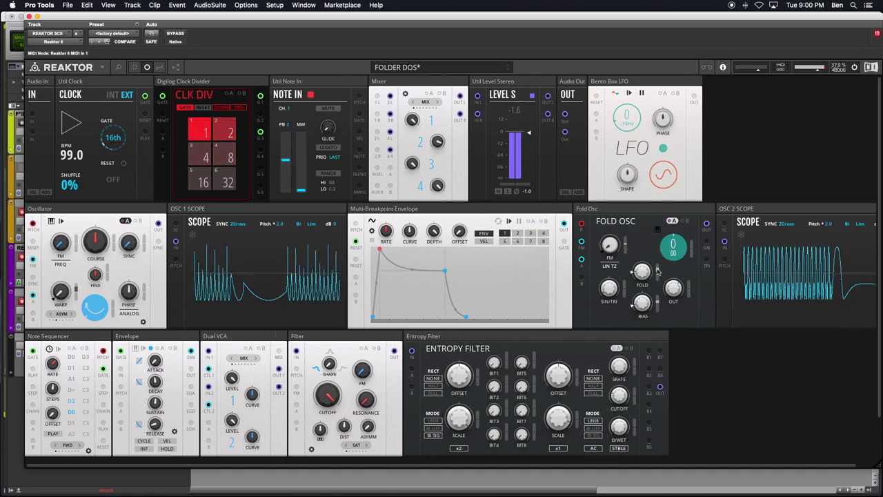
Adjust the modulation amount on the Fold Osc's Fold control
left_click_drag(657, 262, 625, 249)
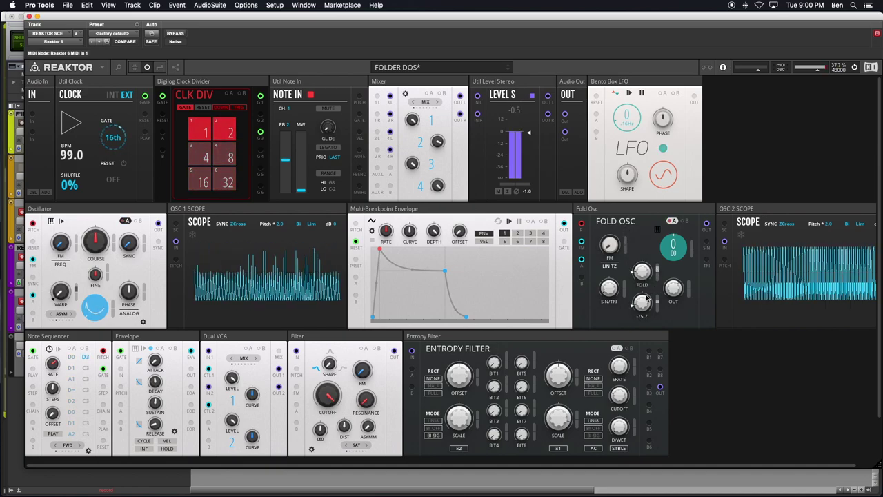
Try a Sin/Tri setting of -100 on the Fold Osc and a different dry/wet amount on the Entropy Filter
left_click_drag(609, 288, 594, 260)
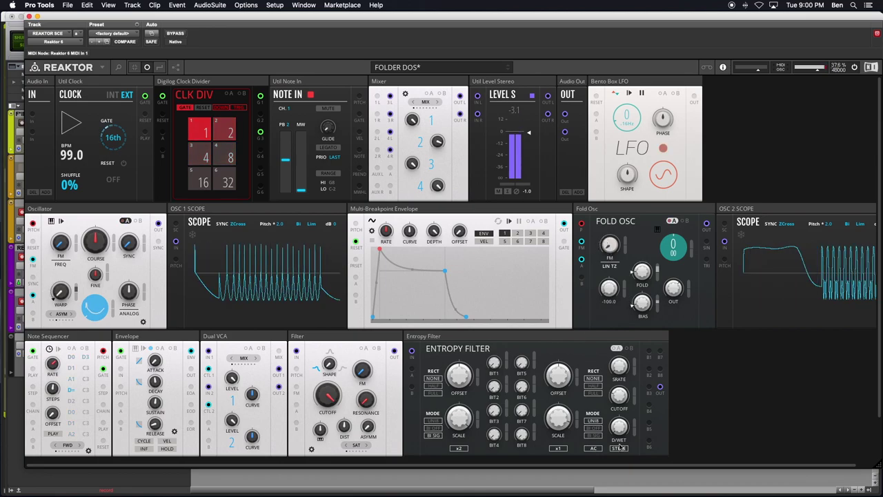
left_click_drag(619, 427, 619, 422)
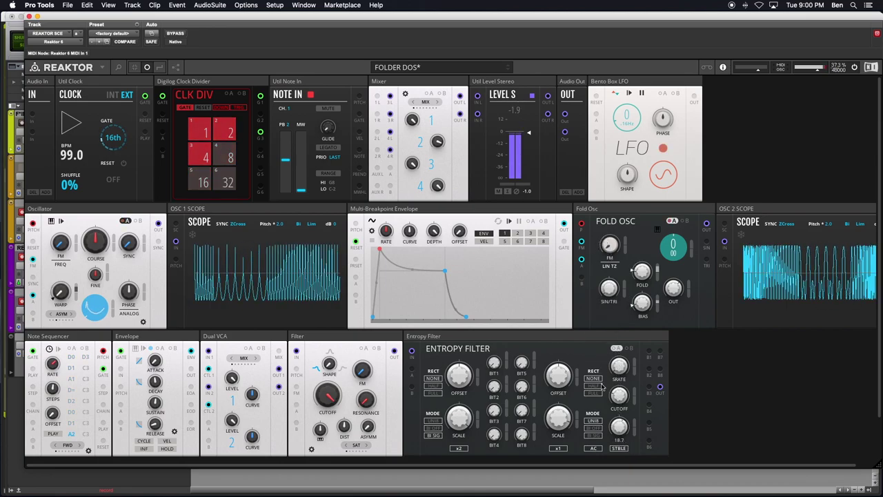
left_click_drag(530, 132, 530, 152)
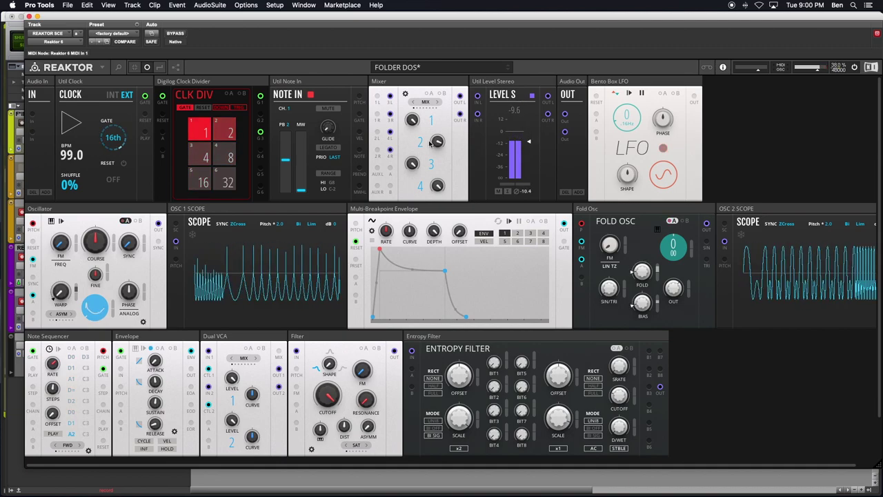
left_click_drag(412, 123, 412, 110)
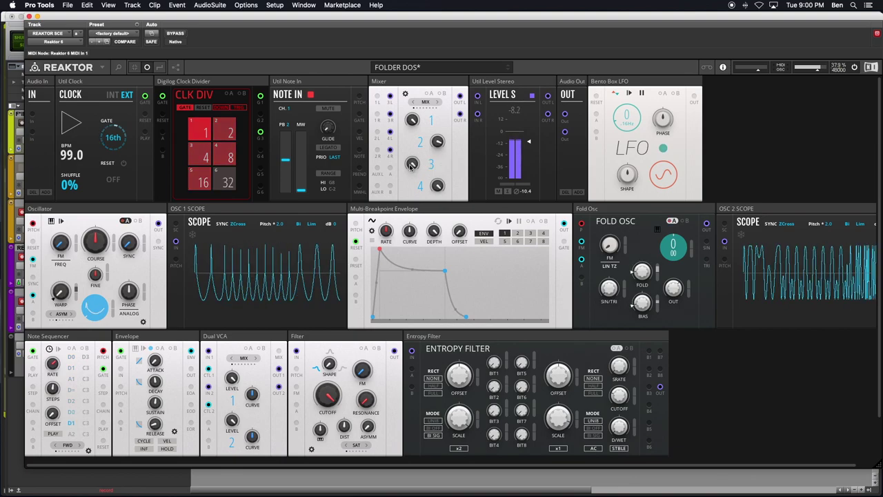
left_click_drag(410, 181, 407, 245)
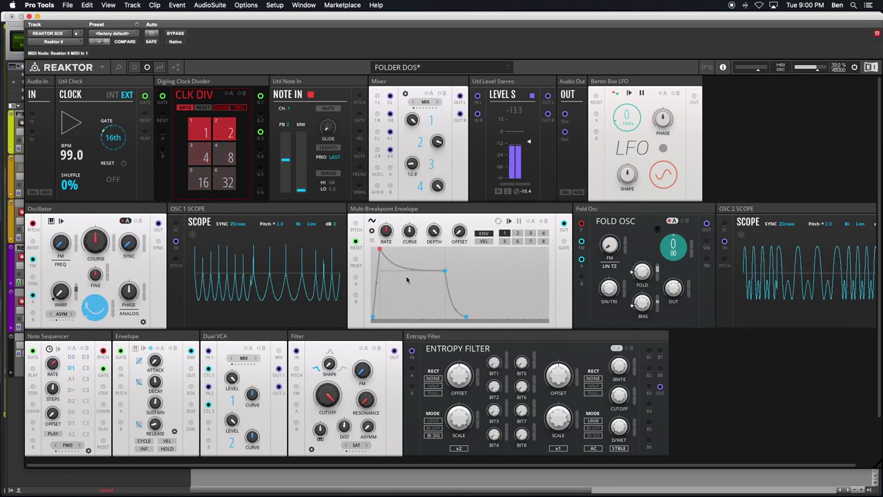
left_click_drag(407, 279, 408, 287)
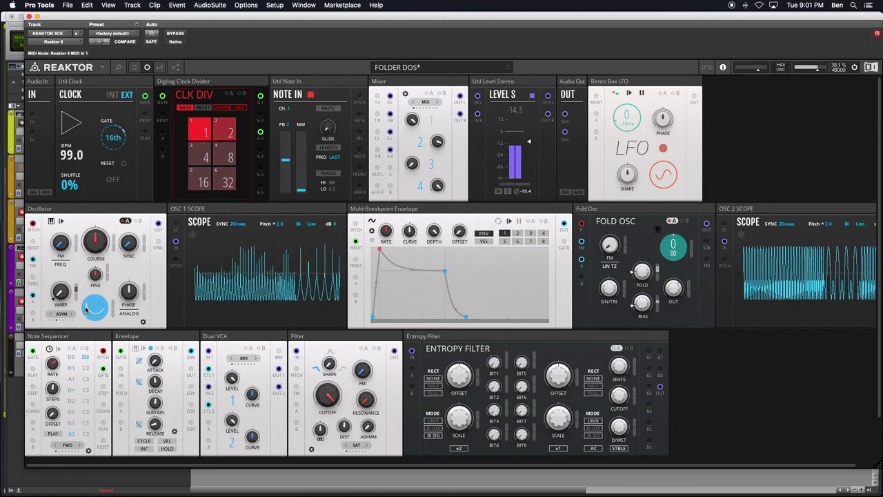
left_click(51, 315)
left_click(49, 315)
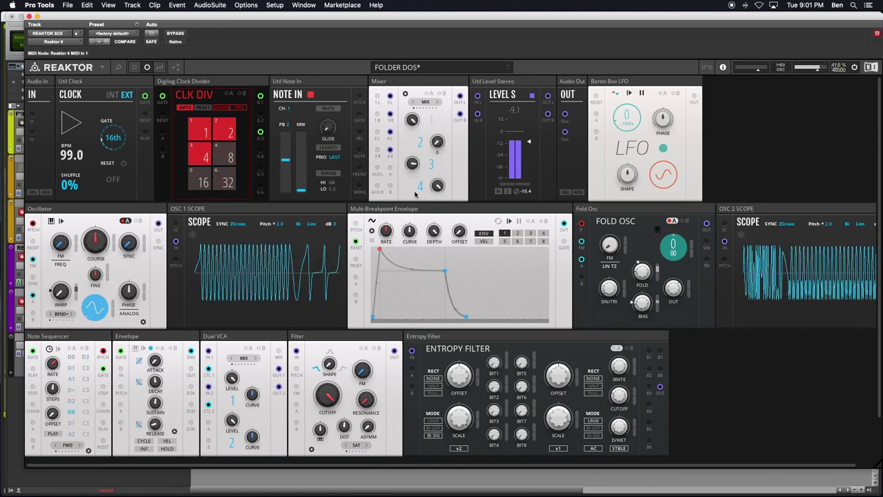
mouse_move(412, 169)
left_click_drag(413, 166, 414, 155)
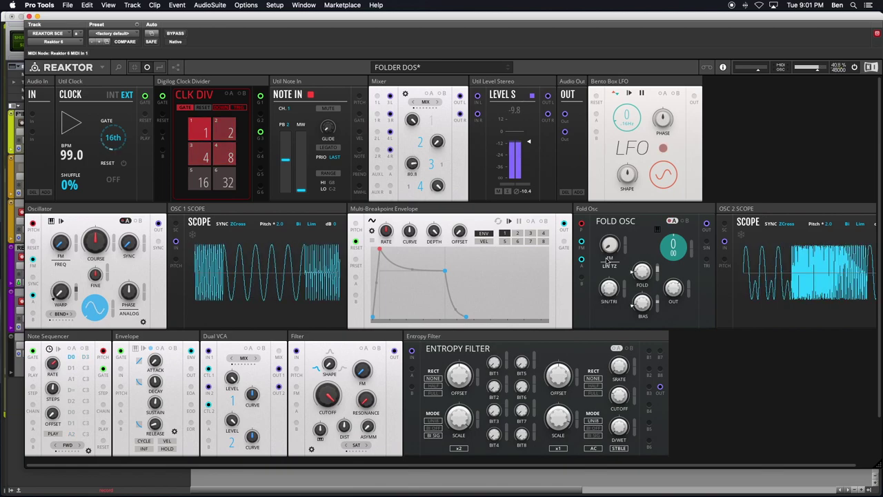
left_click_drag(609, 288, 601, 274)
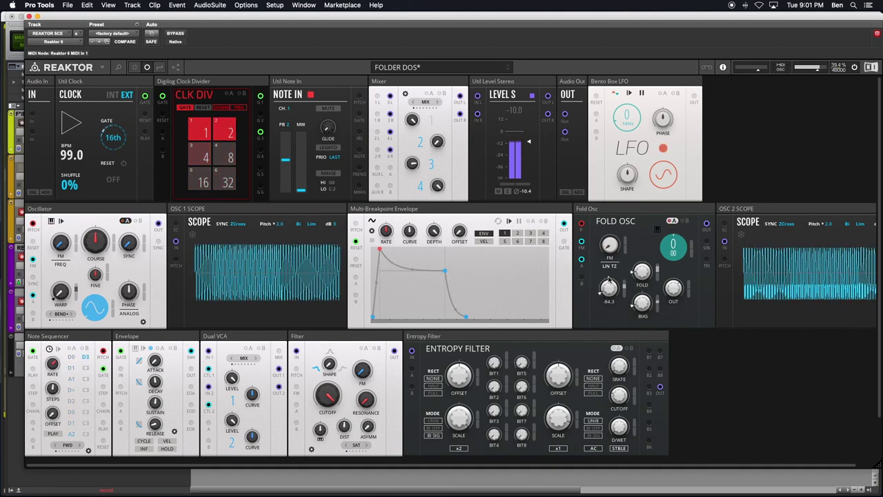
mouse_move(436, 135)
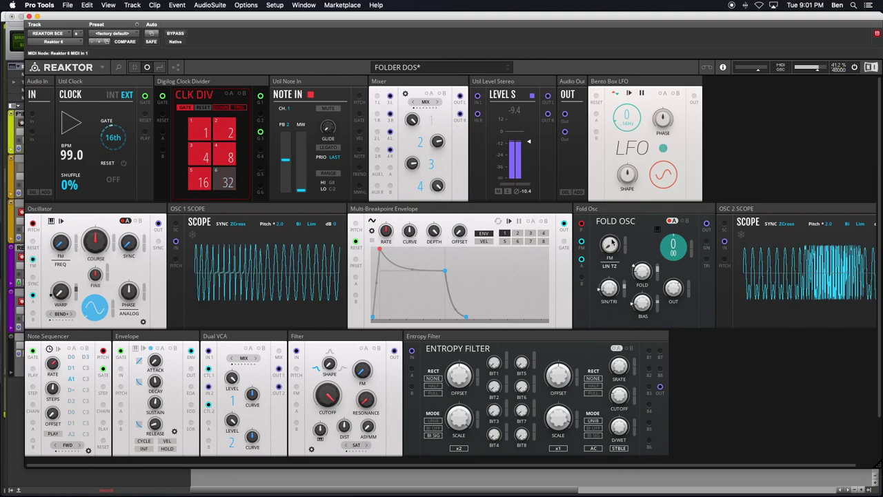
Try small FM amounts on the Fold Osc, return FM to minimum, and set its fine tuning to 04
scroll(609, 243, "down", 3)
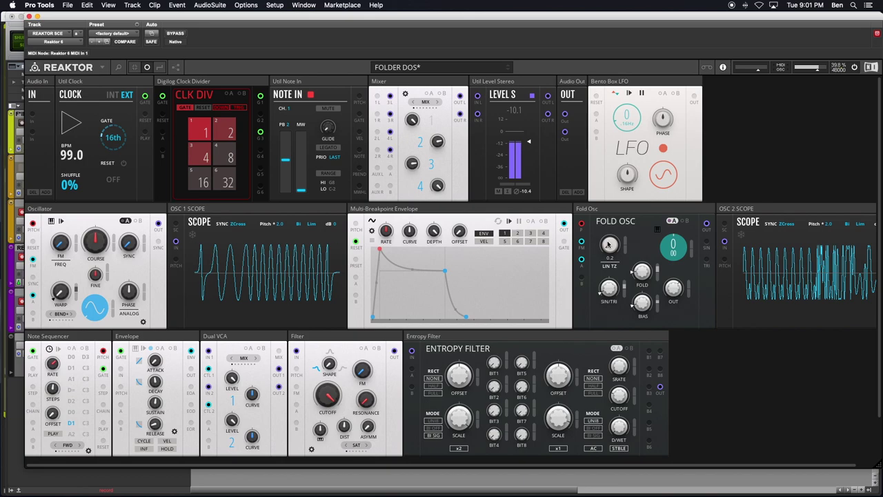
scroll(605, 238, "up", 1)
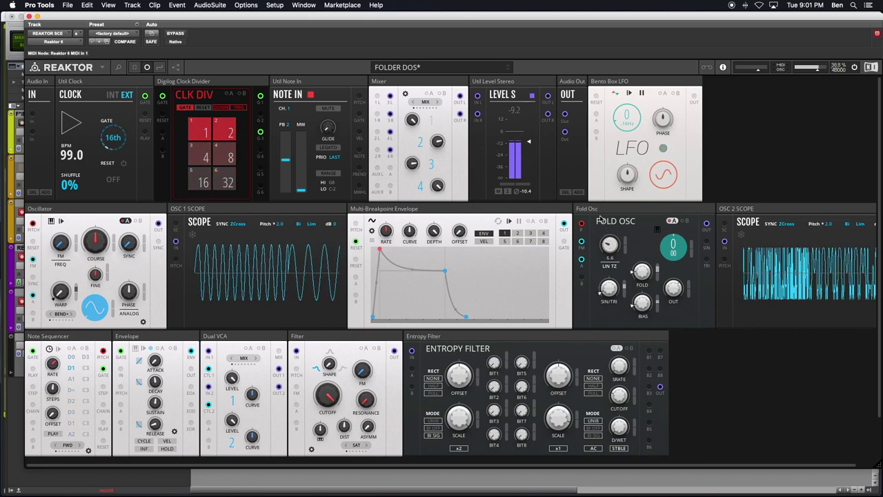
scroll(600, 241, "down", 7)
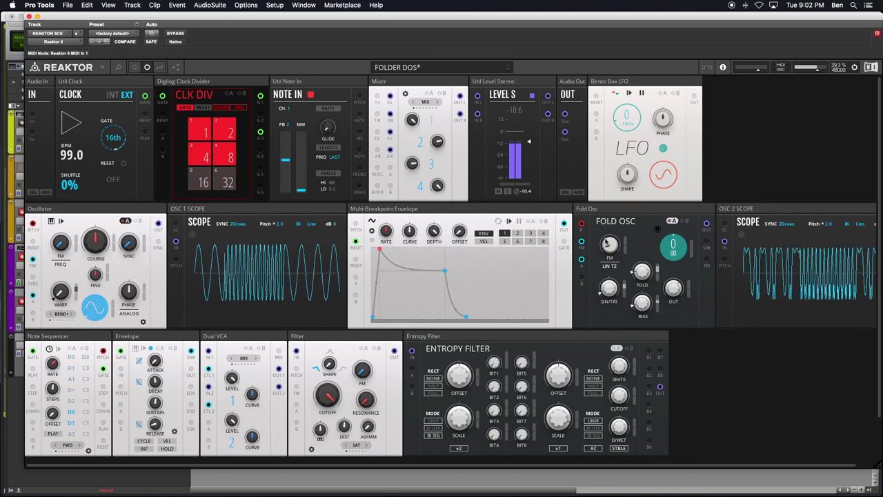
scroll(608, 243, "up", 5)
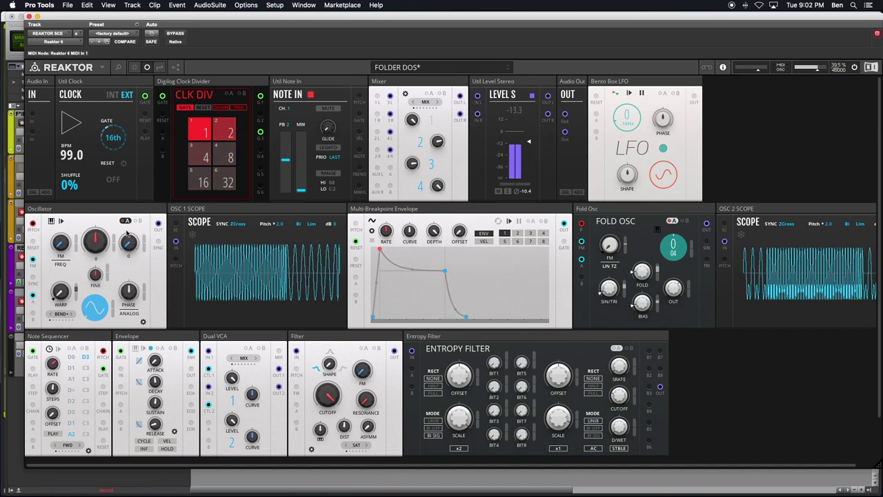
Lower the Filter's cutoff to 854 Hz and set the Envelope's attack to 1.55 ms, sustain to 100 and release to 1.94 s
left_click_drag(331, 444, 327, 489)
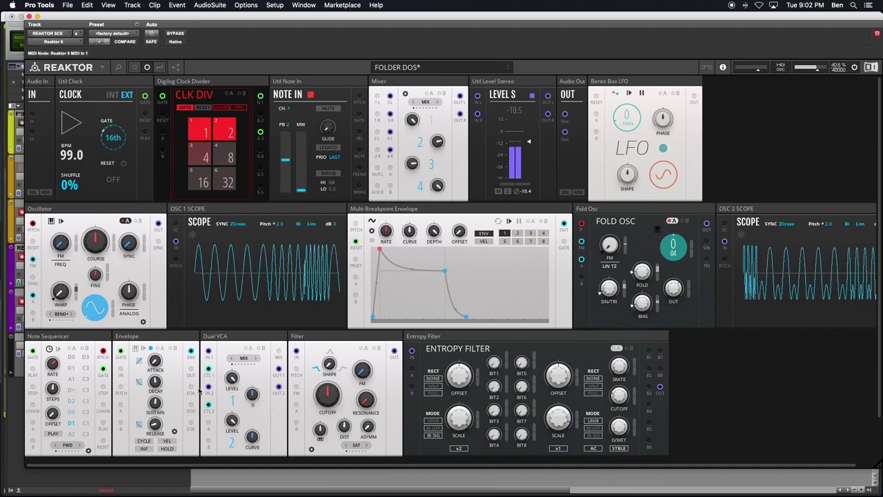
left_click_drag(157, 351, 155, 340)
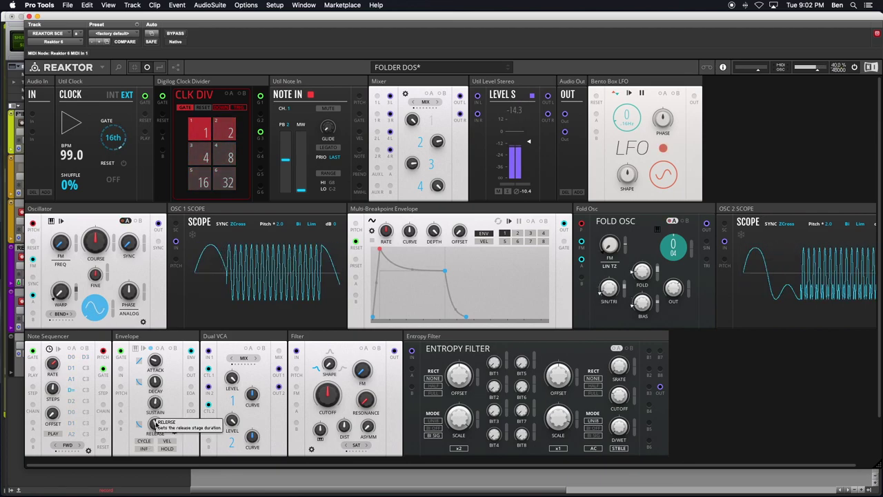
left_click_drag(158, 418, 158, 412)
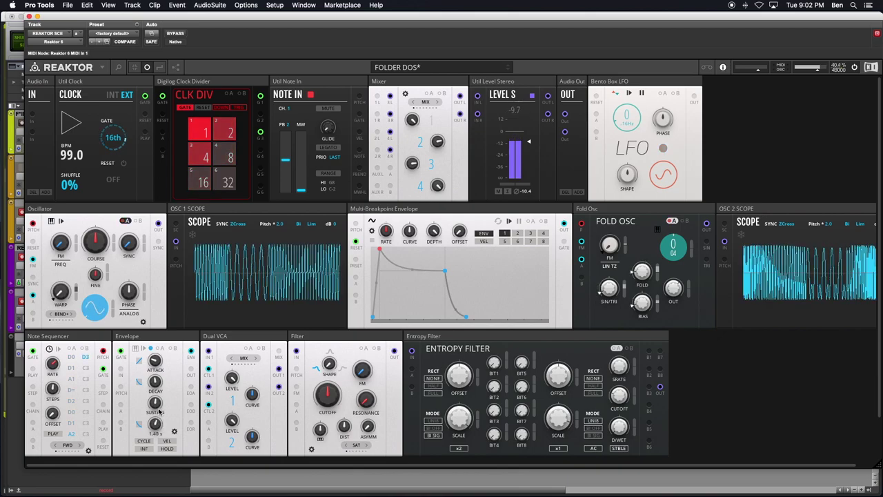
left_click_drag(156, 431, 154, 370)
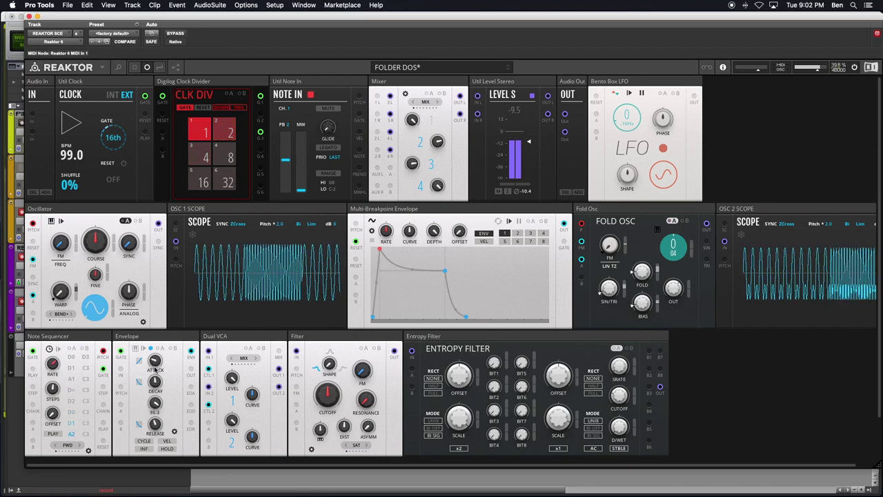
mouse_move(163, 412)
left_mouse_down()
mouse_move(152, 412)
mouse_move(155, 402)
left_mouse_up()
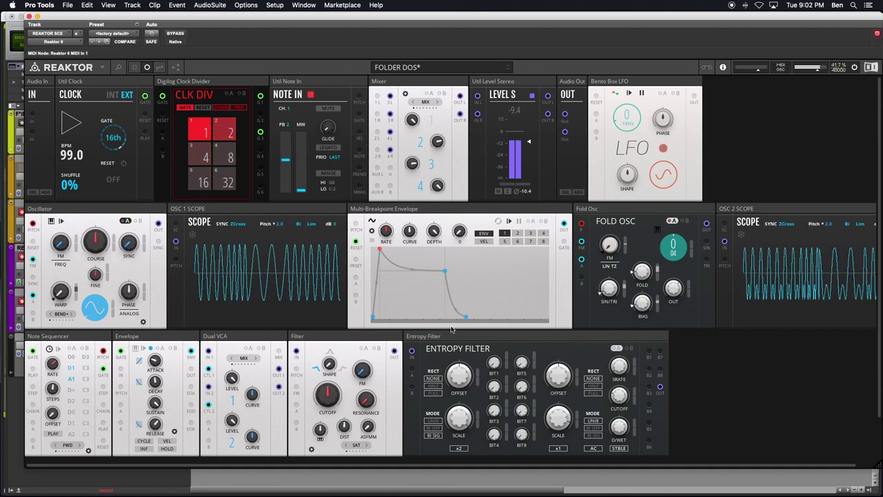
Lengthen the Multi-Breakpoint Envelope by moving its end point further out and its sustain breakpoint further out and higher
left_click_drag(465, 320, 534, 317)
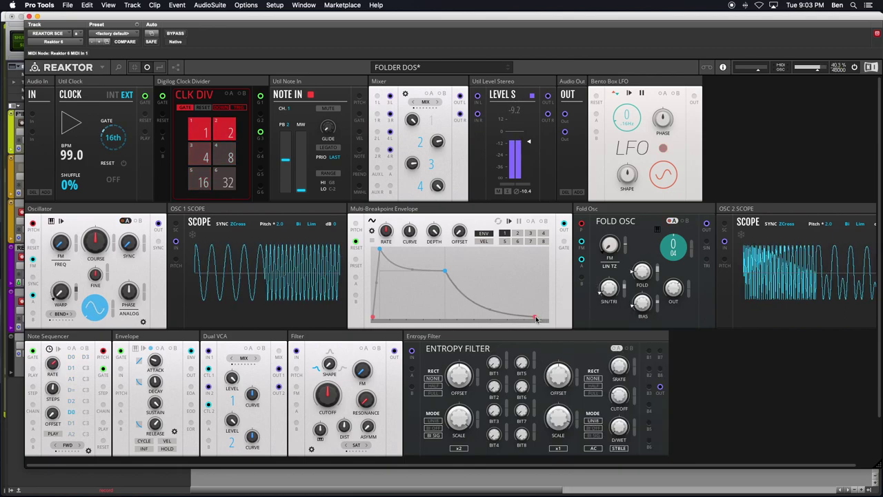
left_click_drag(448, 273, 476, 259)
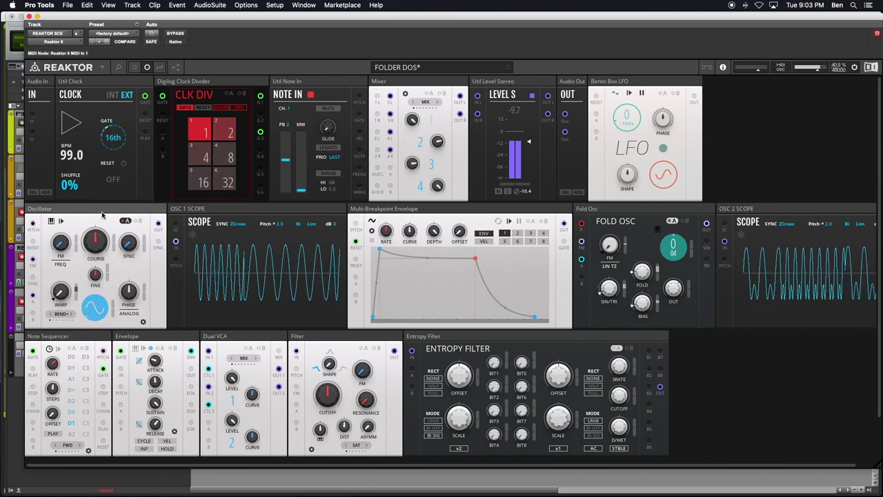
Duplicate the Oscillator block
mouse_move(103, 216)
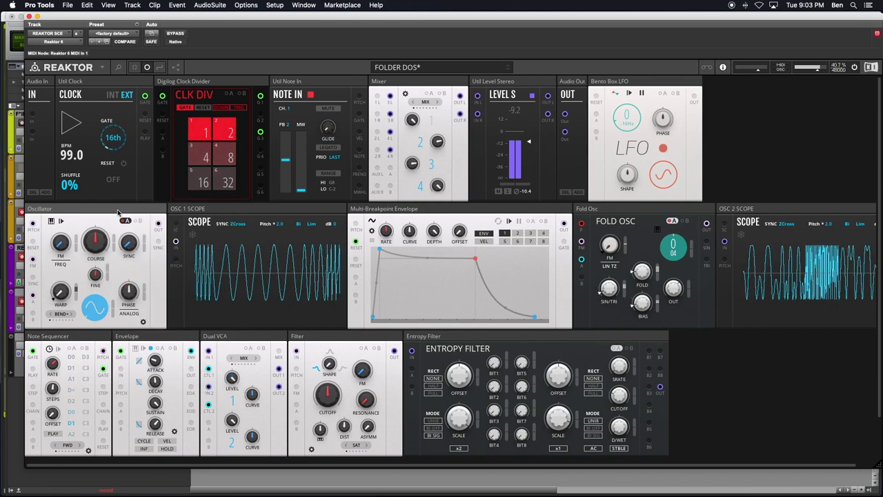
right_click(118, 212)
left_click(127, 225)
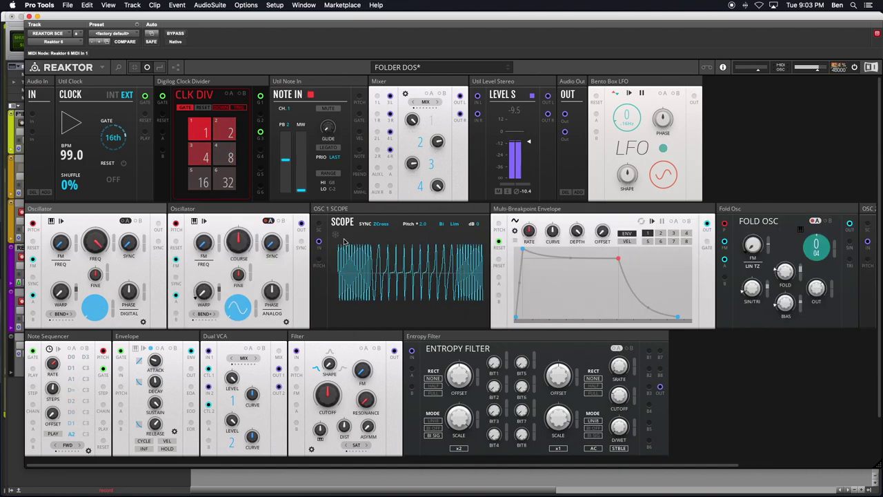
left_click_drag(159, 225, 377, 96)
right_click(159, 221)
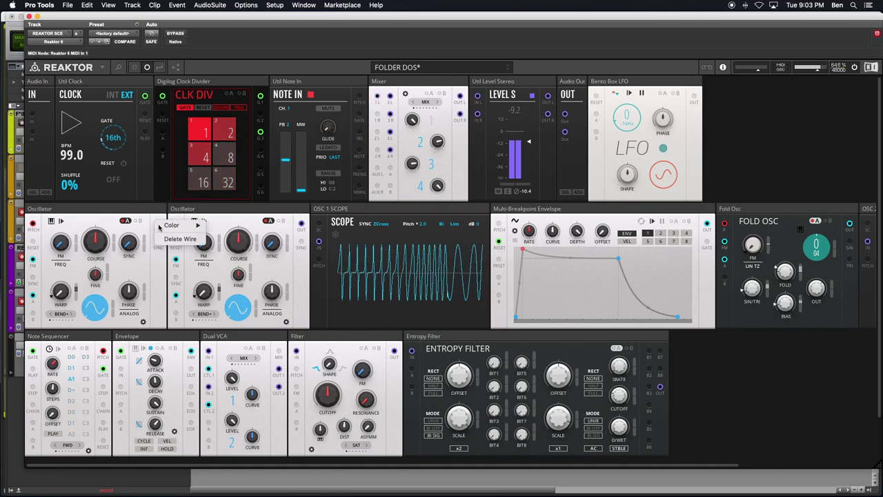
mouse_move(179, 225)
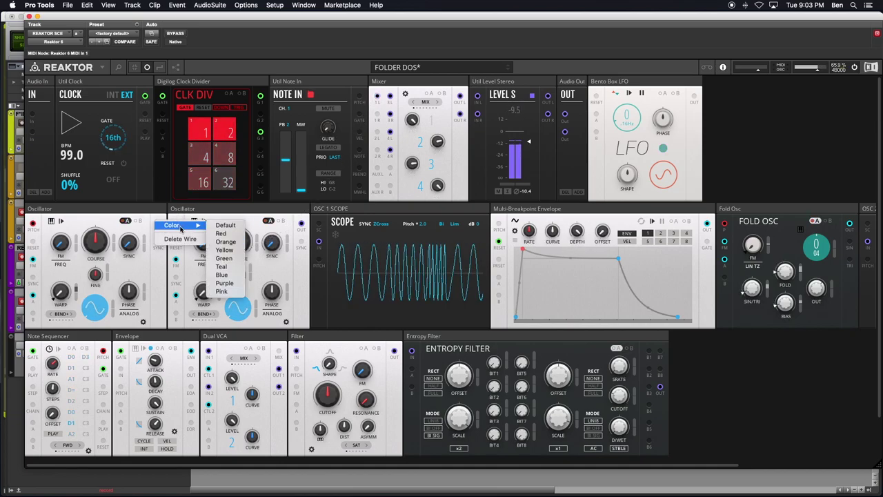
left_click(224, 283)
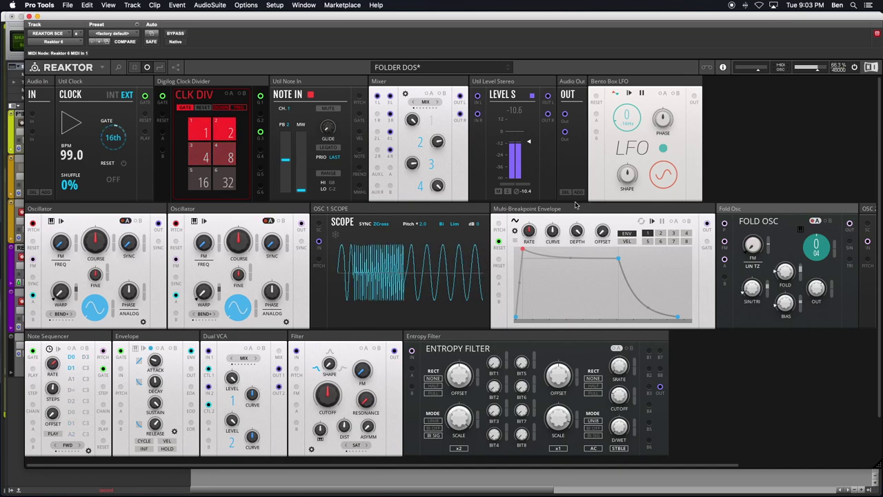
Duplicate the Fold Osc and patch the new copy's output into Mixer inputs 2 L and 2 R
scroll(752, 222, "right", 5)
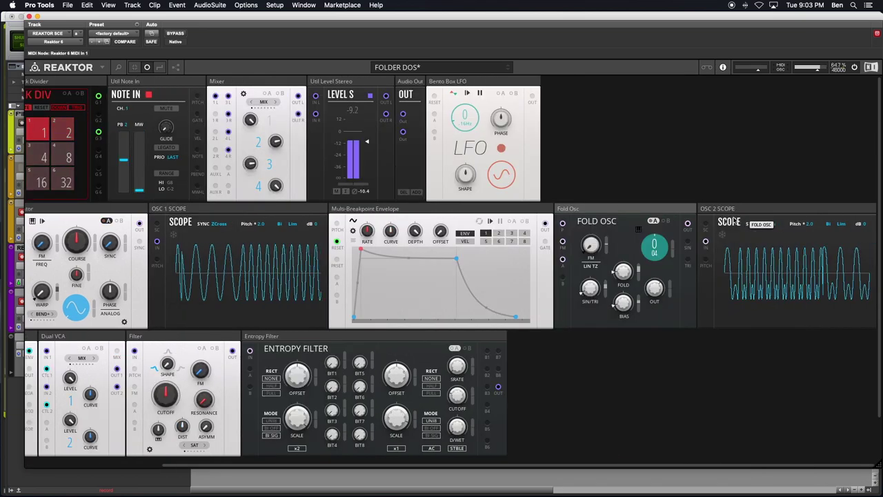
right_click(588, 210)
left_click(607, 226)
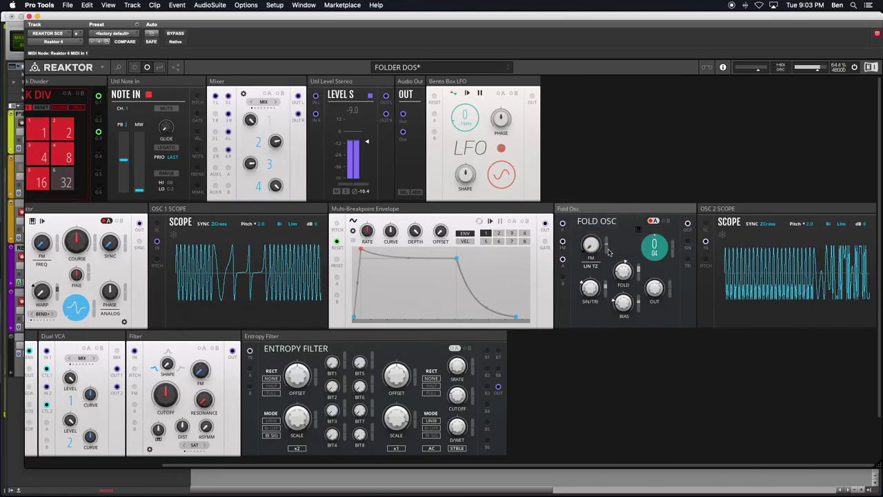
left_click_drag(687, 227, 221, 138)
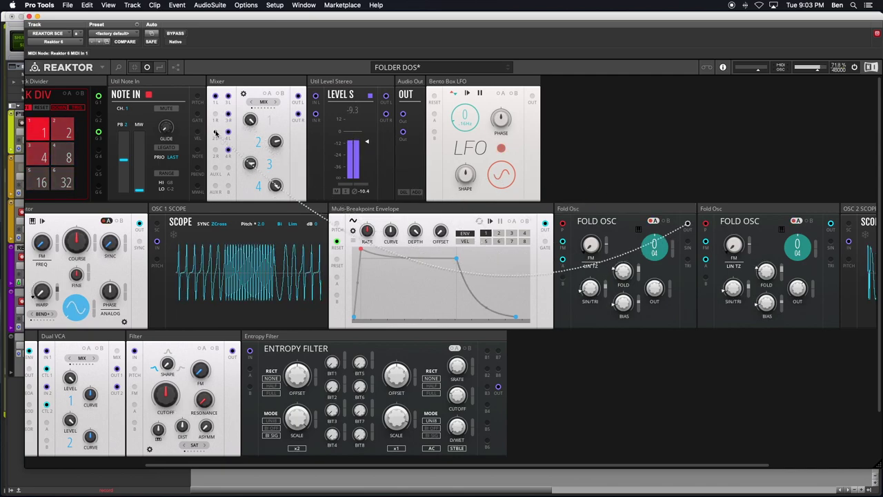
left_click_drag(688, 223, 215, 148)
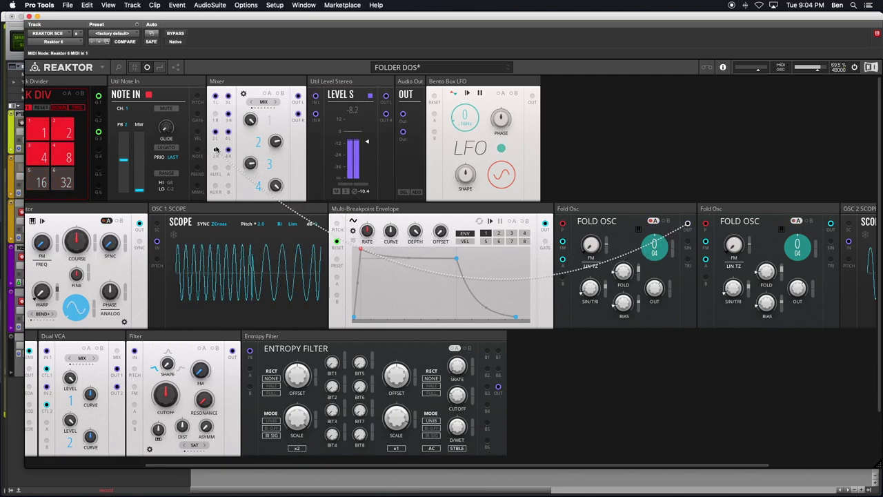
Repatch the two Oscillators' outputs into the inputs of Mixer channels 1 and 2, clearing the inputs of channels 3 and 4
scroll(202, 259, "left", 5)
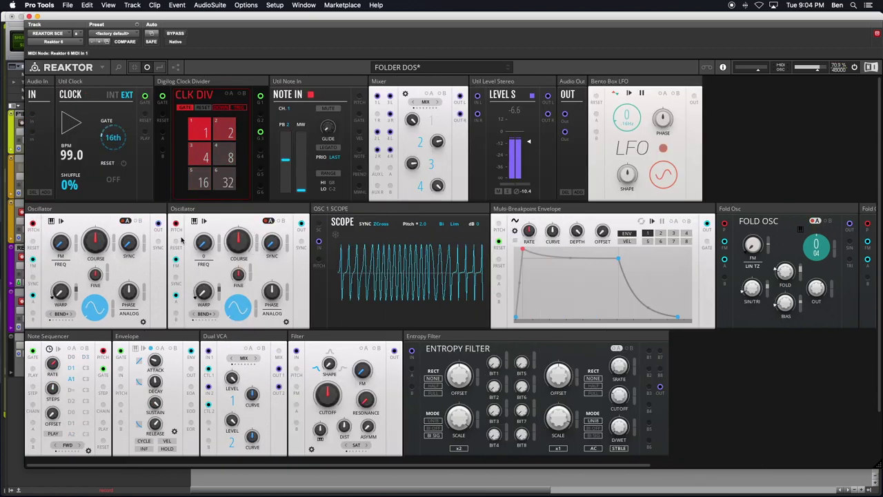
left_click_drag(202, 259, 377, 97)
left_click_drag(318, 241, 161, 225)
left_click_drag(301, 223, 377, 98)
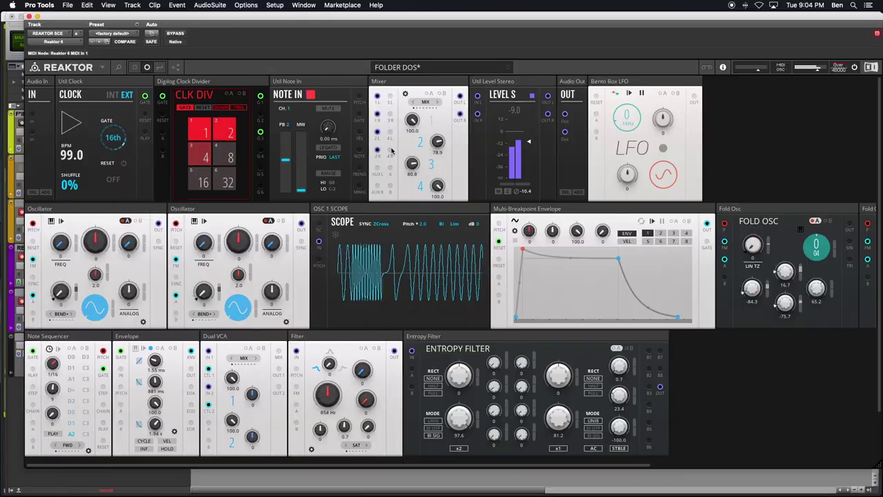
Patch the first Fold Osc's output into Mixer inputs 3 L and 3 R
scroll(595, 278, "right", 3)
scroll(596, 278, "right", 4)
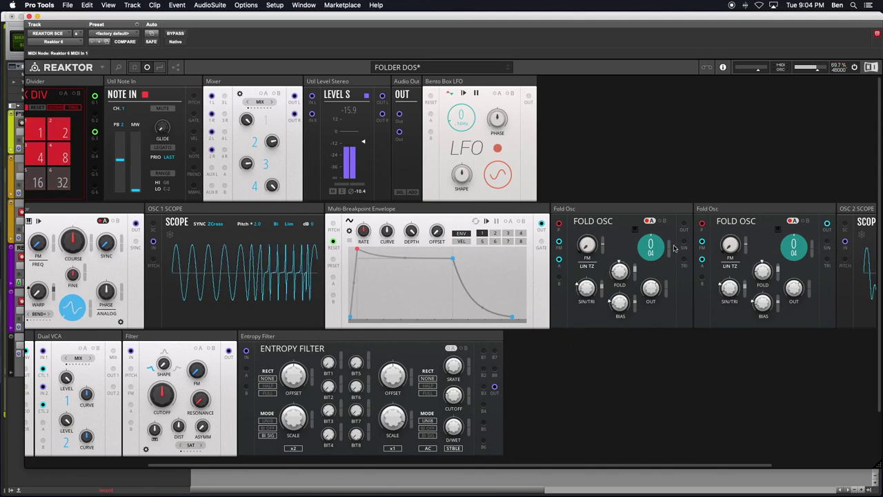
left_click_drag(684, 224, 311, 99)
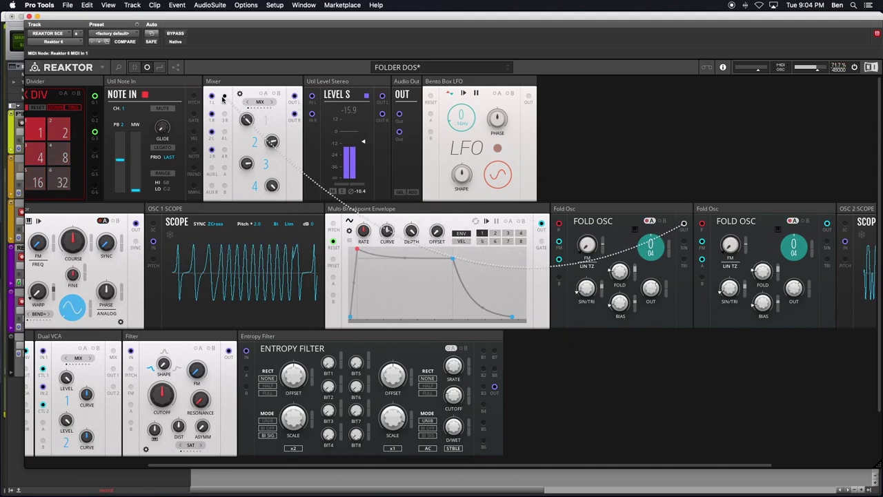
left_click_drag(683, 225, 234, 133)
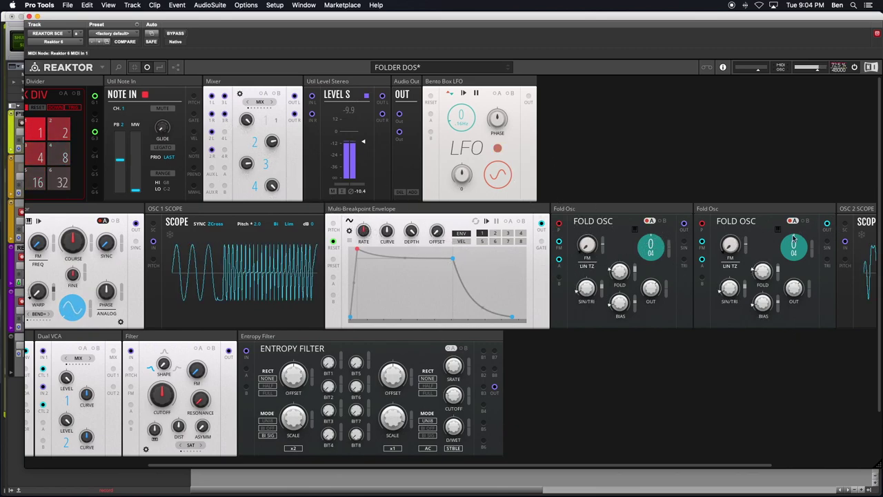
Patch the second Fold Osc's output into Mixer inputs 4 L and 4 R
scroll(794, 276, "right", 5)
left_click_drag(687, 225, 84, 132)
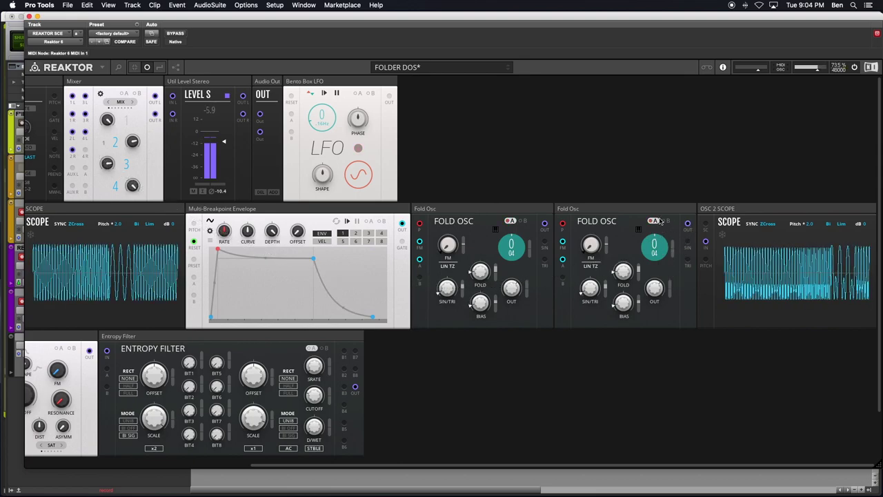
left_click_drag(687, 223, 85, 151)
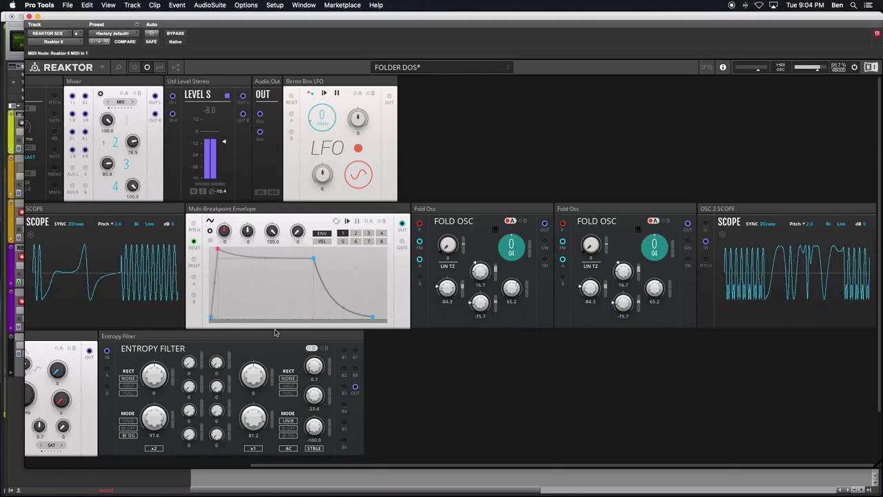
scroll(460, 155, "left", 5)
left_click_drag(437, 185, 472, 190)
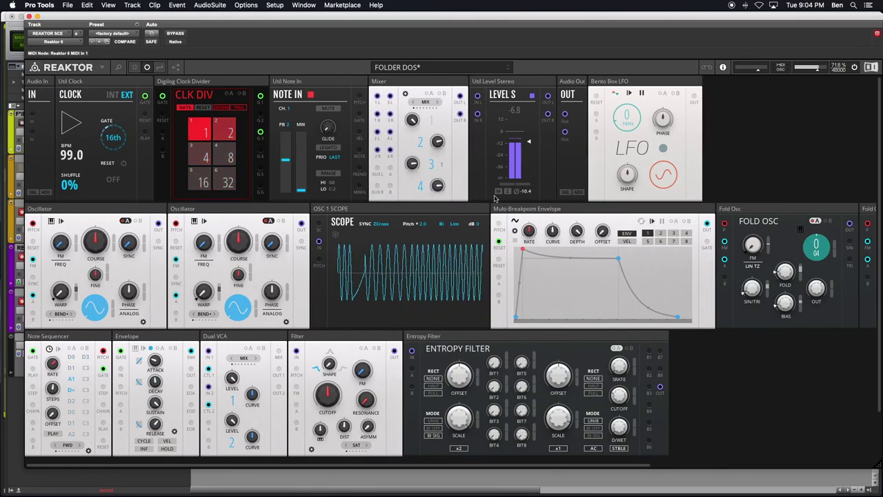
left_click_drag(412, 118, 412, 97)
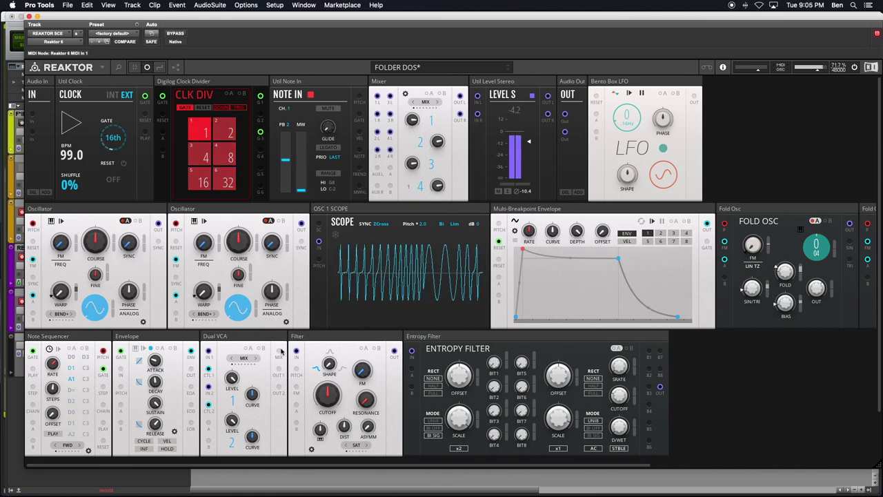
Search the block library for "TOY Box Note", add a SEQ-Note Sequencer block, and place it between the existing Note Sequencer and the Envelope
scroll(193, 342, "down", 3)
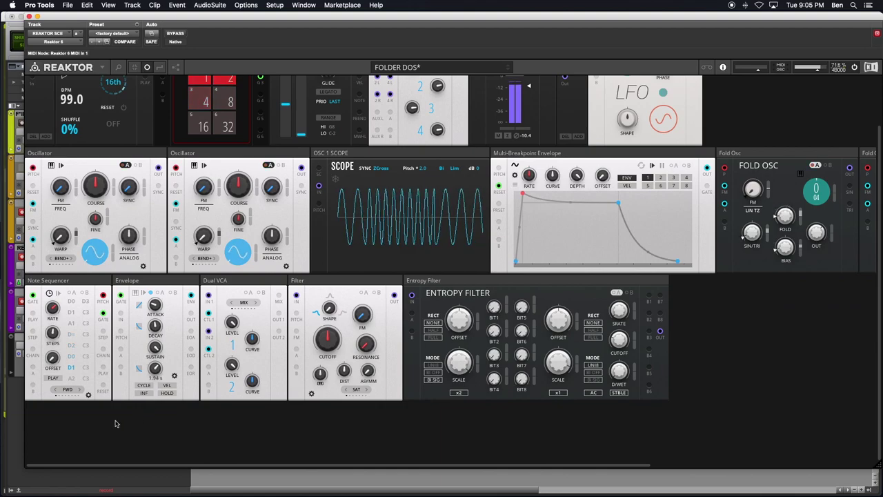
right_click(64, 281)
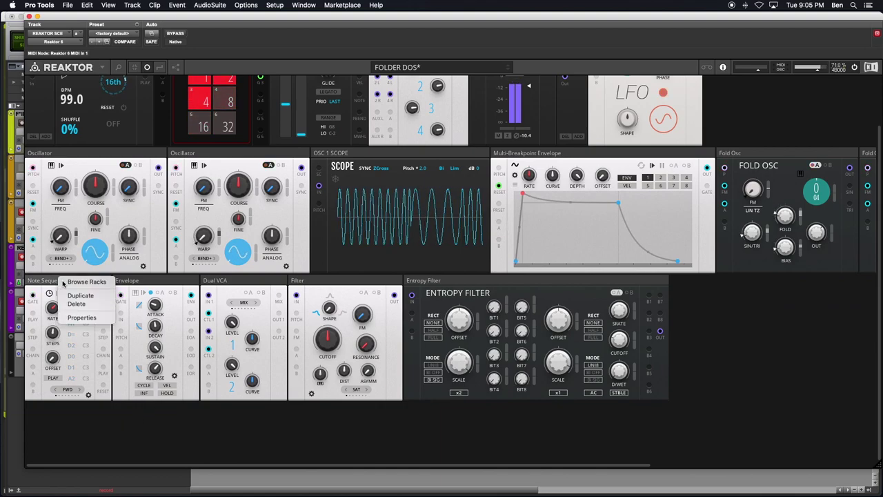
left_click(80, 429)
double_click(81, 431)
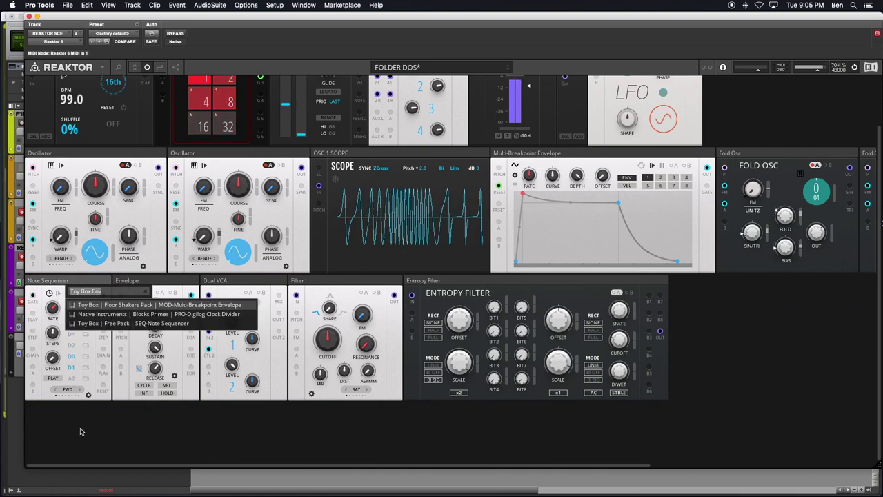
key("BackSpace")
key("BackSpace")
key("BackSpace")
key("BackSpace")
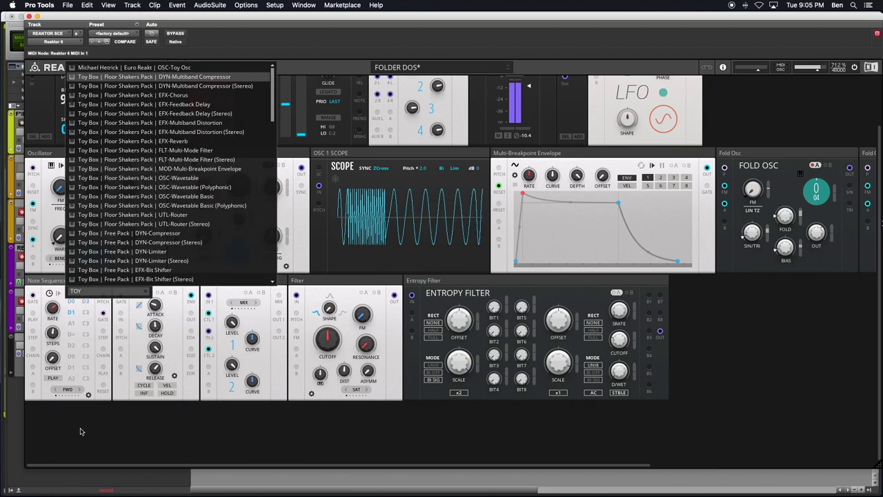
type("Note")
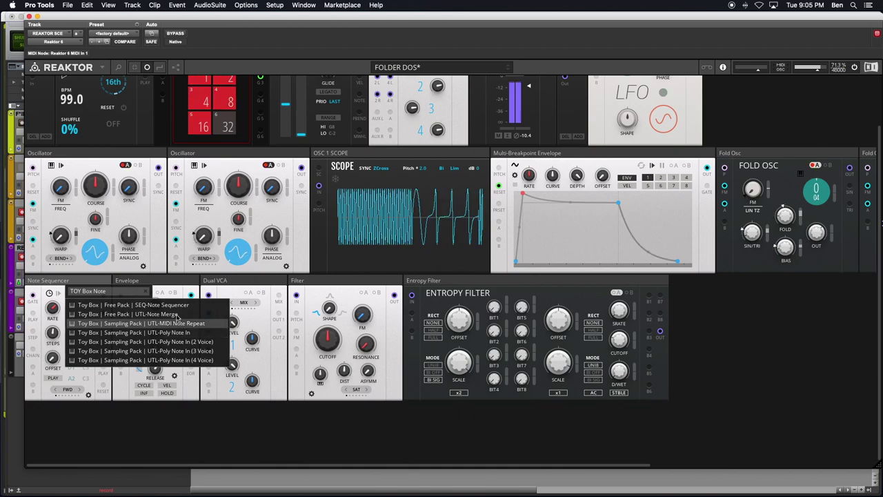
left_click(185, 341)
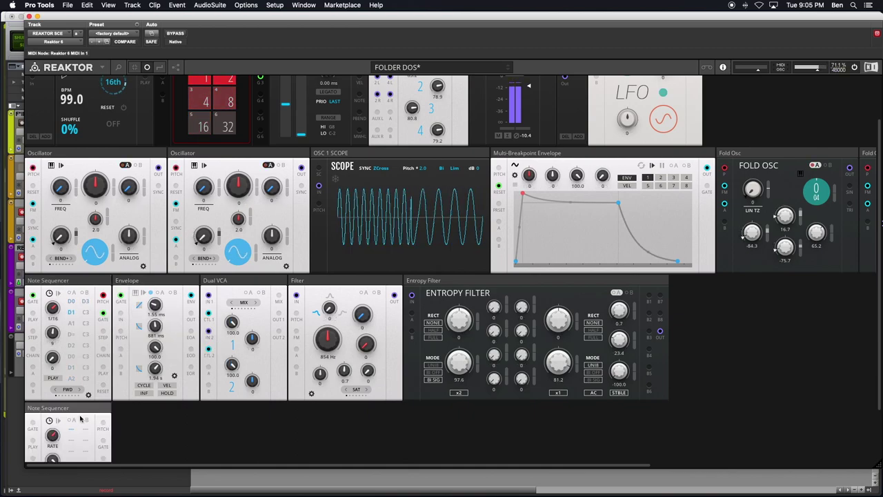
left_click_drag(94, 408, 185, 286)
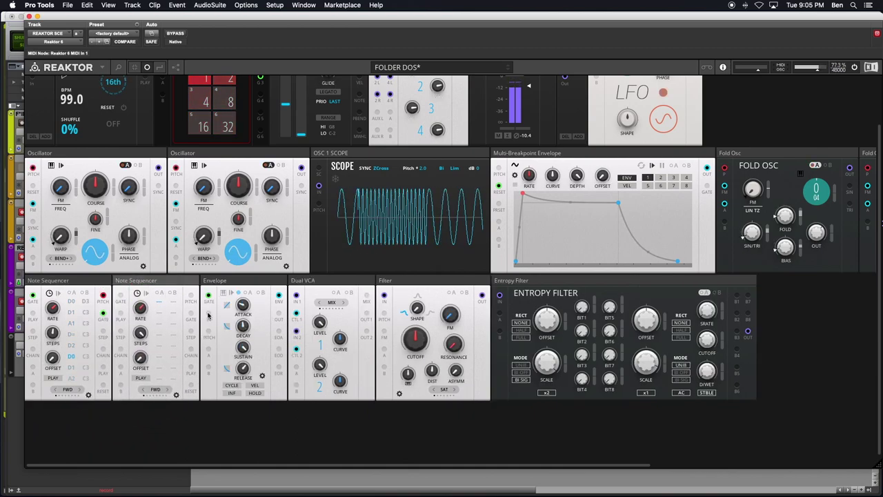
Rearrange the rack with both Fold Oscs, OSC 2 Scope and Entropy Filter in the third row and the sequencers, Envelope, Dual VCA and Filter in the fourth
scroll(626, 262, "up", 3)
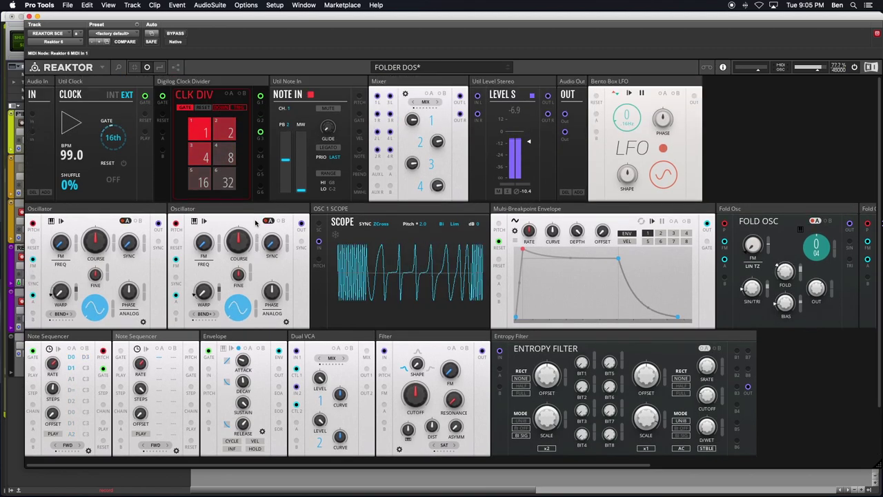
scroll(625, 263, "right", 10)
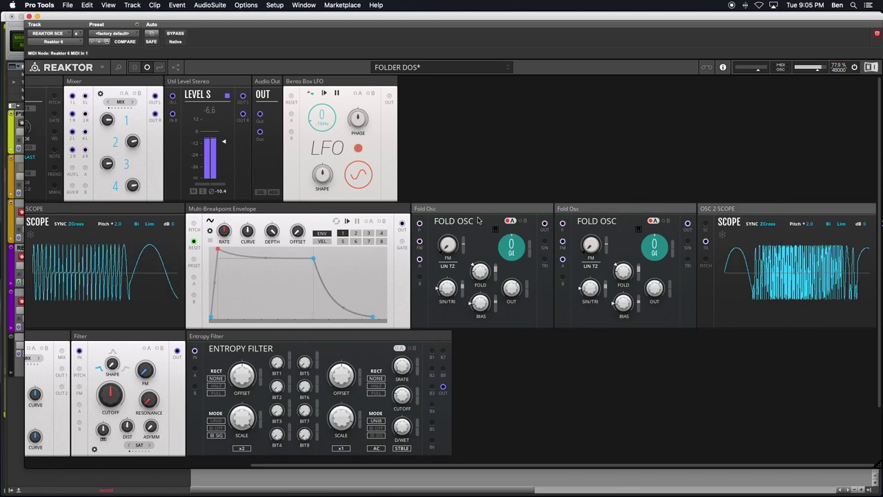
left_click_drag(493, 210, 152, 341)
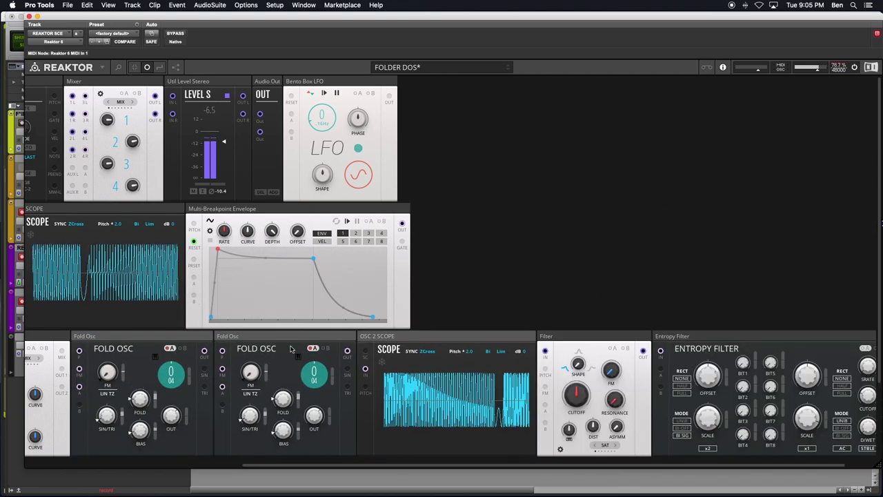
scroll(291, 347, "down", 3)
scroll(291, 347, "left", 5)
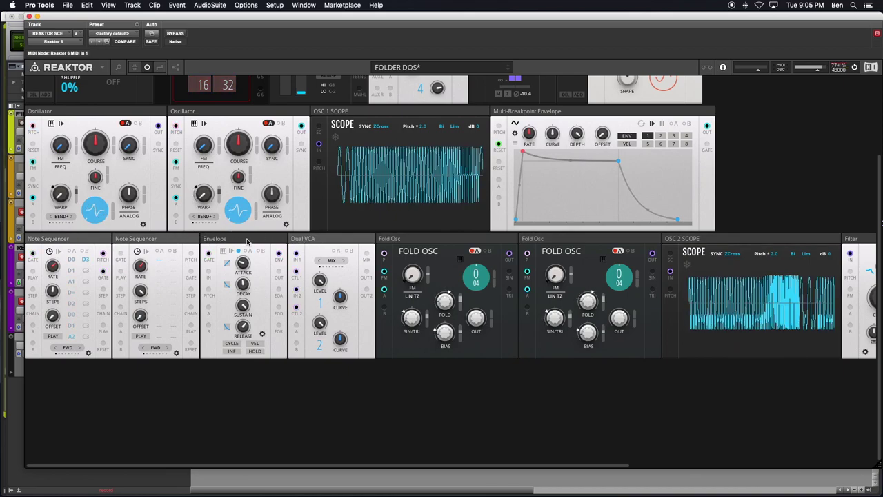
left_click_drag(39, 242, 233, 367)
left_click_drag(553, 240, 476, 348)
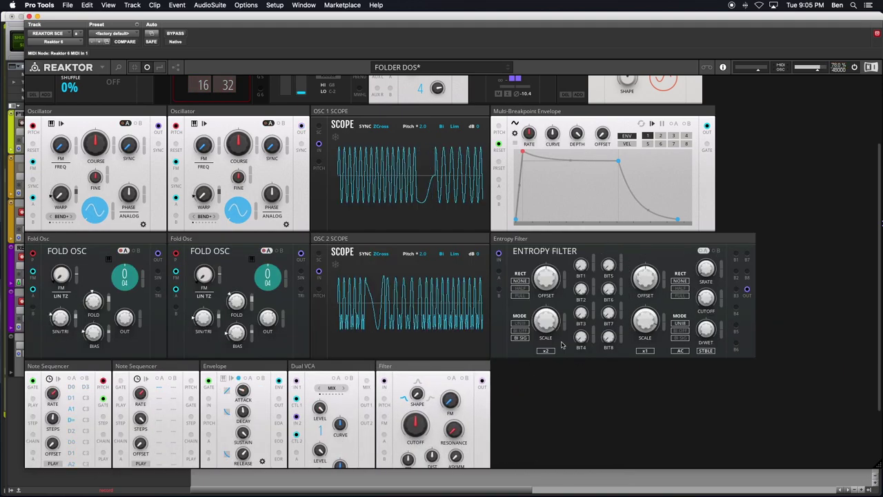
Resize the Reaktor plug-in window to be narrower and taller so more rack rows fit
scroll(562, 345, "up", 3)
scroll(562, 345, "down", 4)
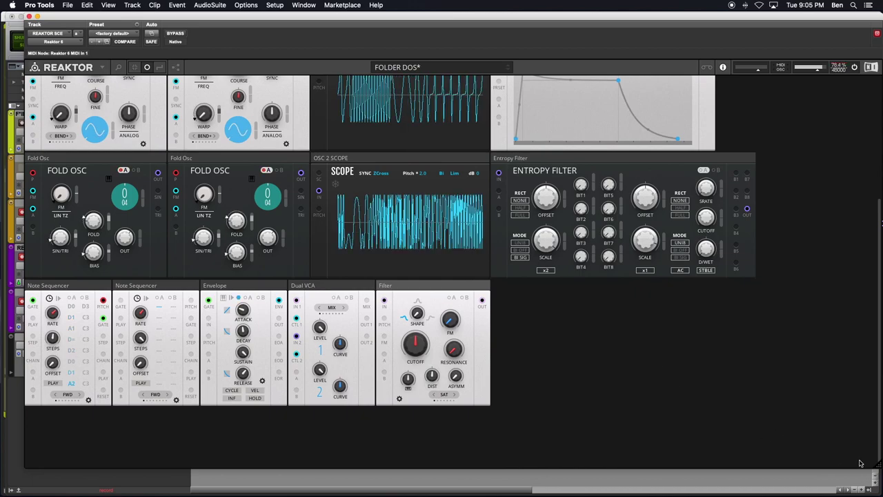
left_click_drag(875, 466, 763, 494)
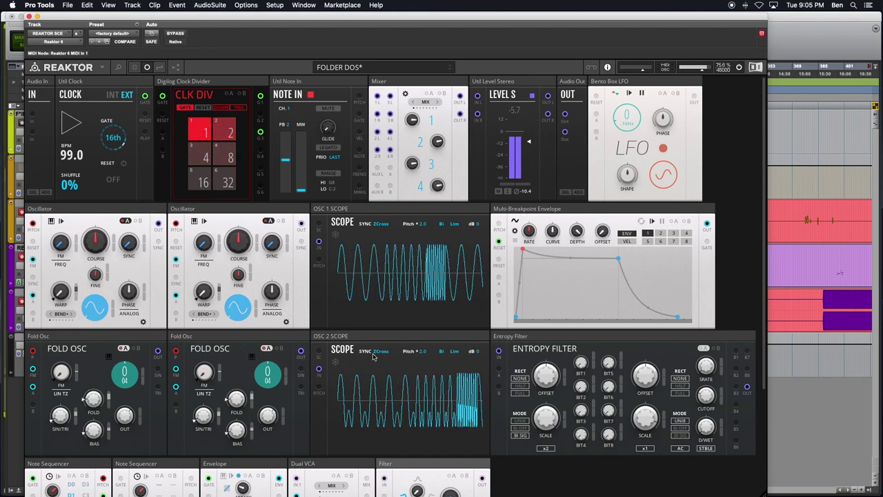
Look over the rearranged rack, from the Clock and Mixer row down to the Note Sequencer and Filter row
scroll(413, 414, "down", 5)
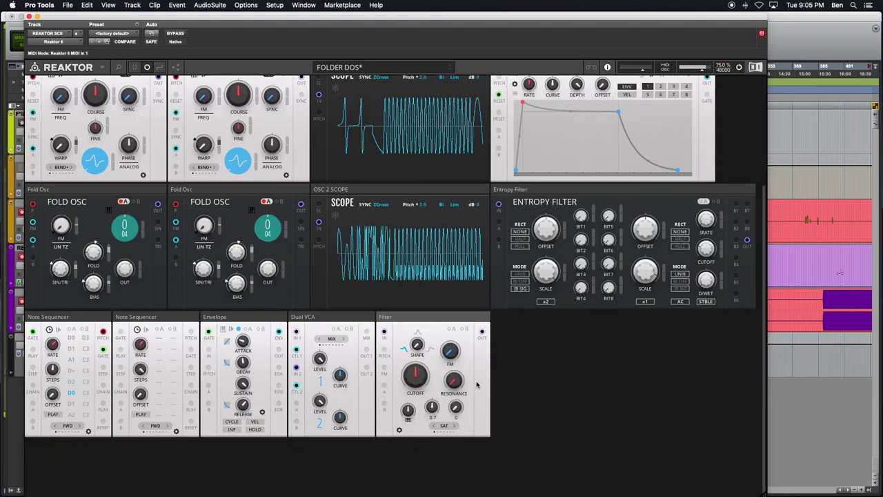
scroll(560, 383, "up", 5)
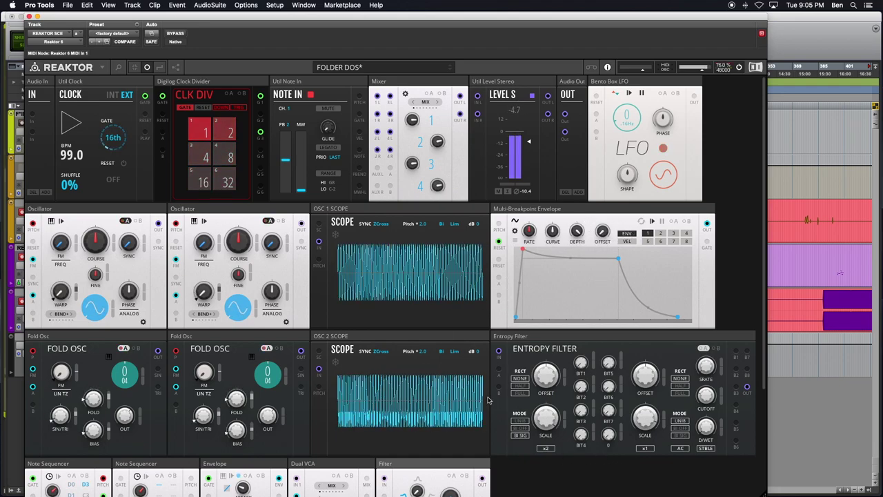
scroll(616, 486, "down", 5)
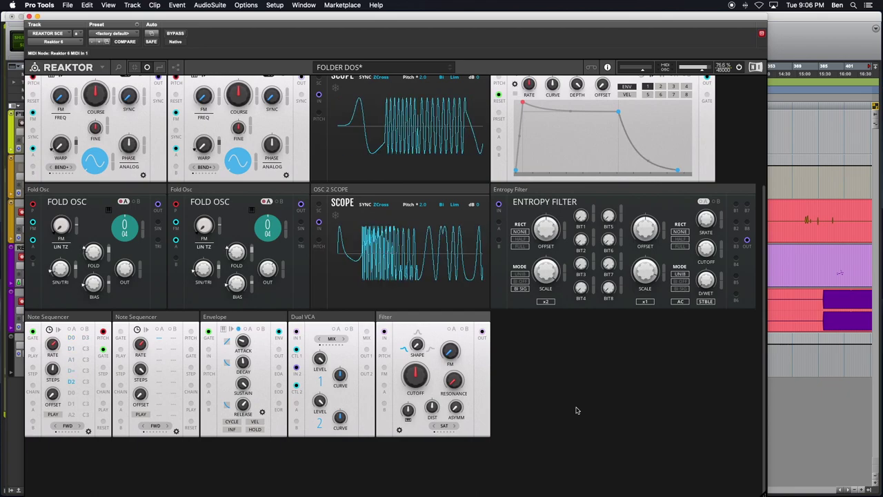
scroll(452, 365, "up", 5)
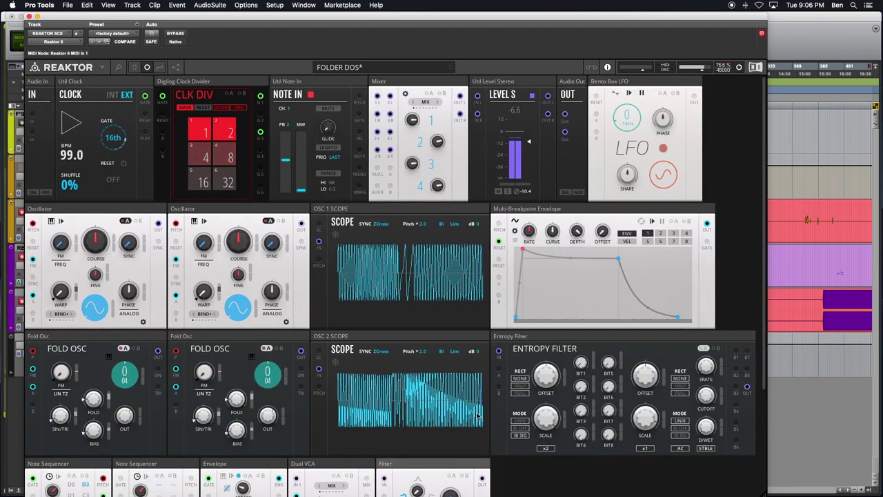
scroll(477, 416, "down", 5)
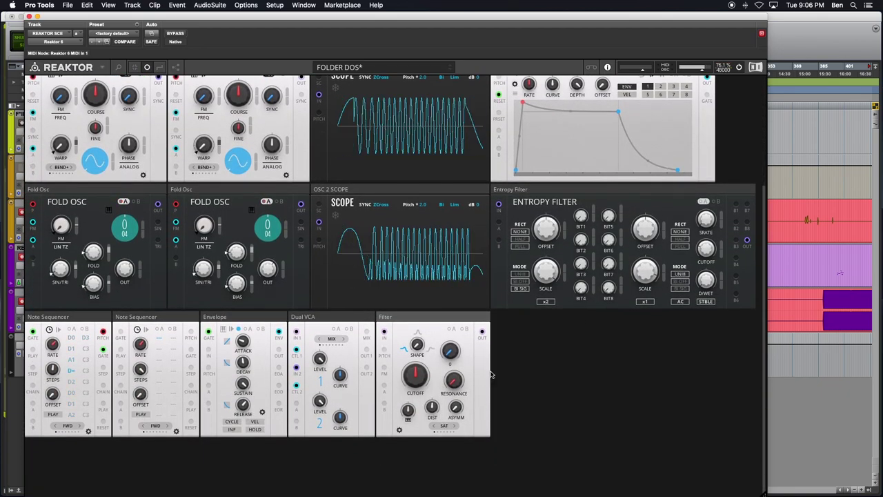
scroll(491, 374, "up", 5)
scroll(501, 388, "down", 5)
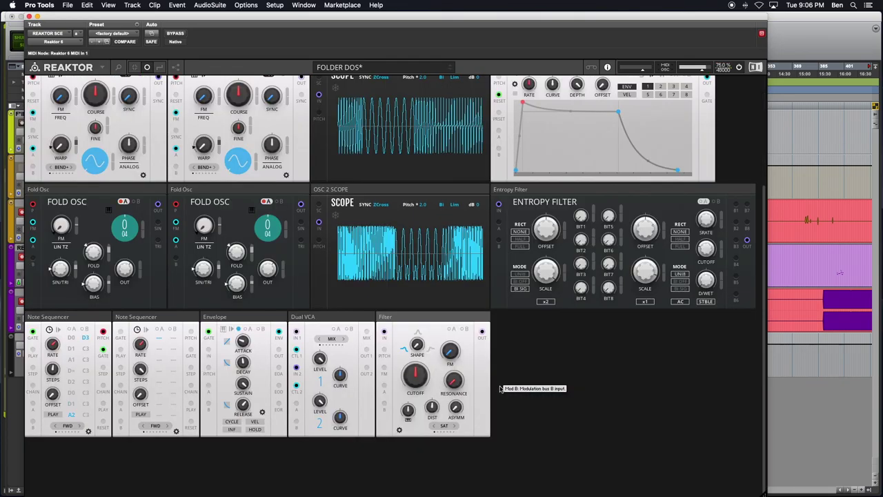
scroll(301, 326, "up", 5)
scroll(301, 326, "down", 5)
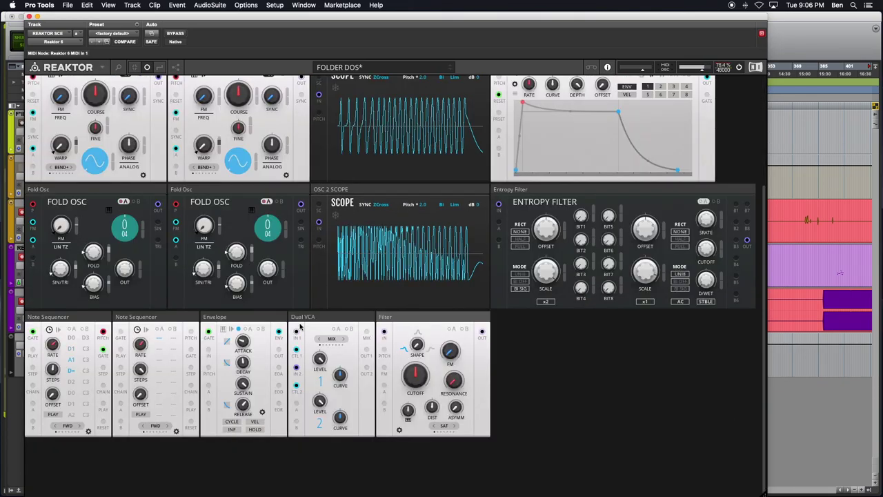
scroll(569, 339, "up", 5)
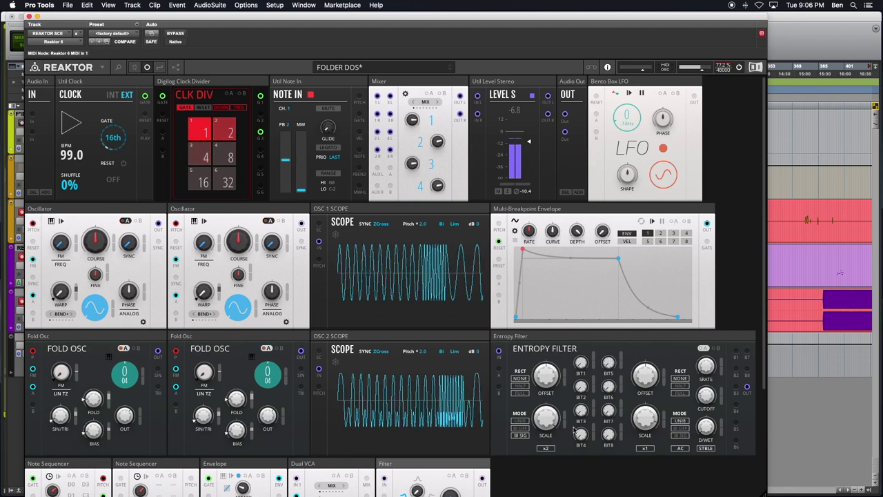
Show the patch wires and connect the Clock Divider's G1 output to the second Note Sequencer's gate input
scroll(572, 429, "down", 5)
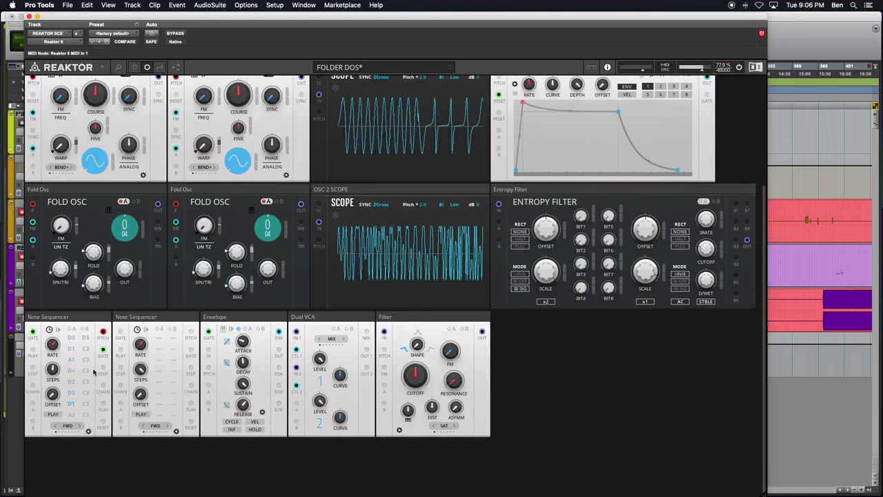
left_click(158, 68)
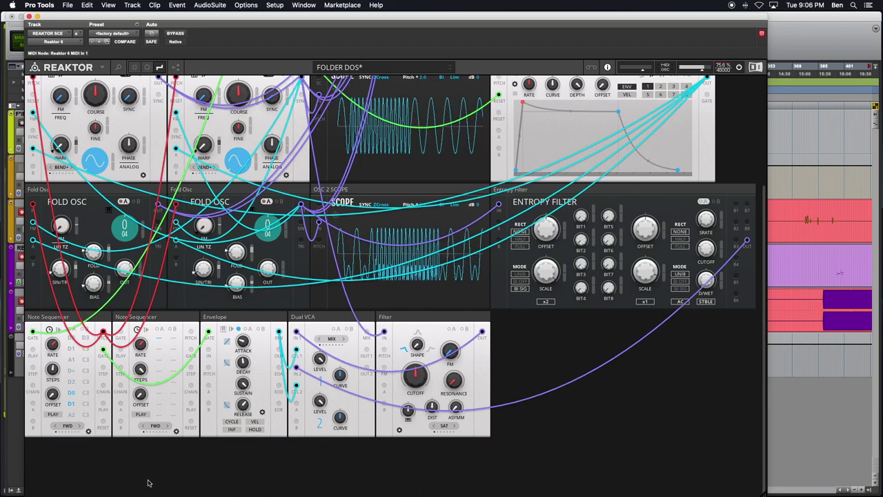
scroll(175, 315, "up", 5)
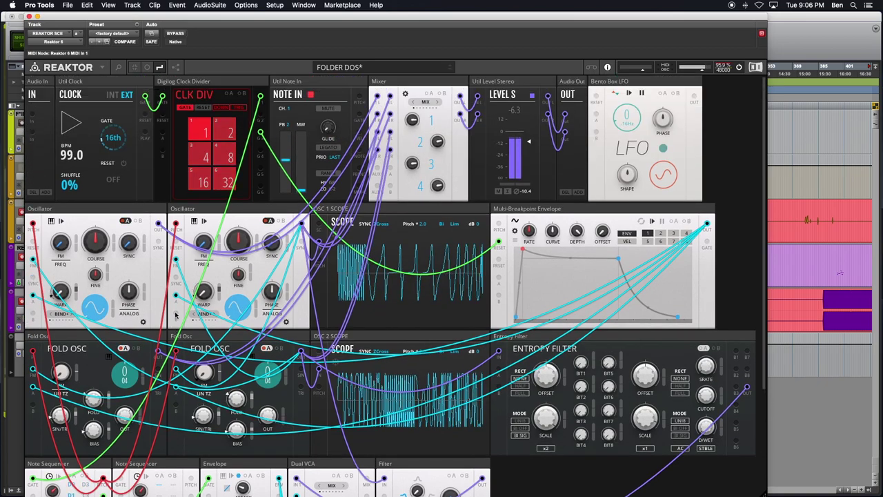
scroll(216, 316, "down", 5)
scroll(221, 310, "up", 5)
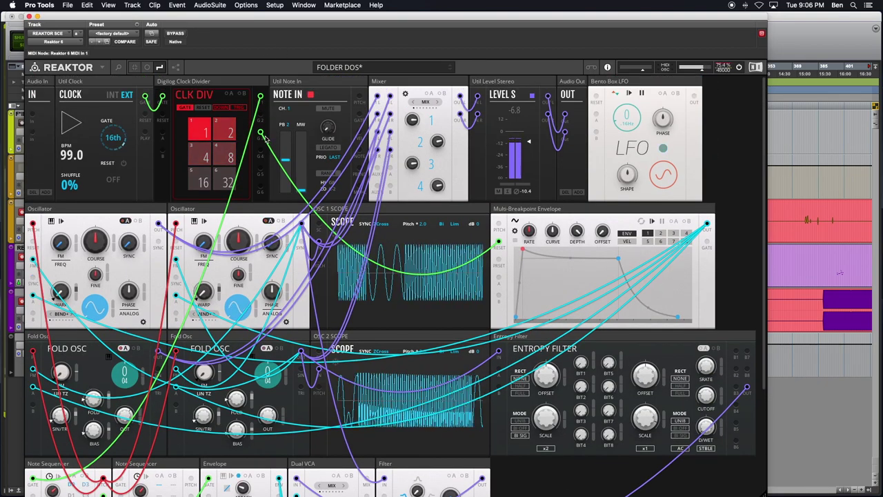
scroll(264, 133, "down", 5)
scroll(264, 110, "up", 5)
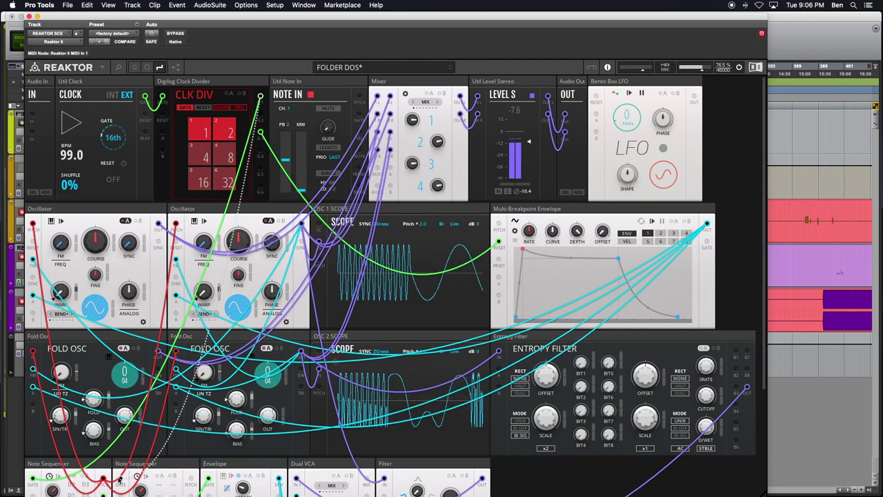
scroll(119, 477, "down", 5)
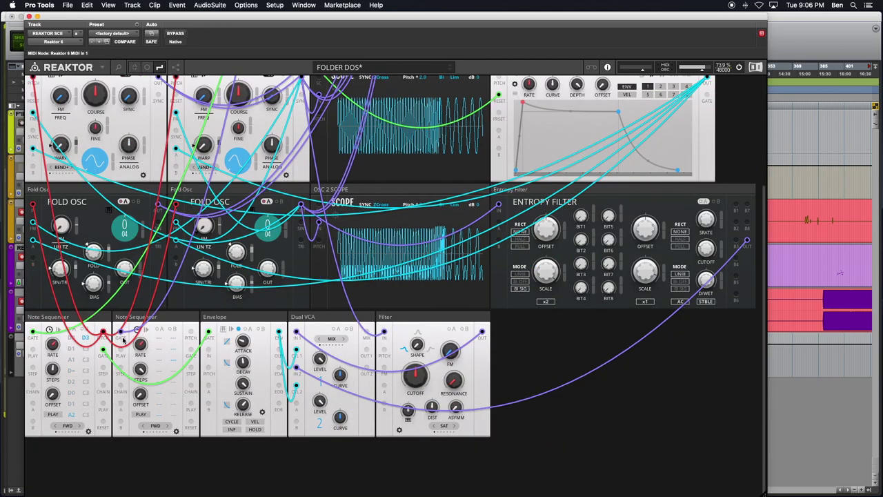
Color the wire at the second Note Sequencer's gate input green
right_click(119, 332)
mouse_move(132, 331)
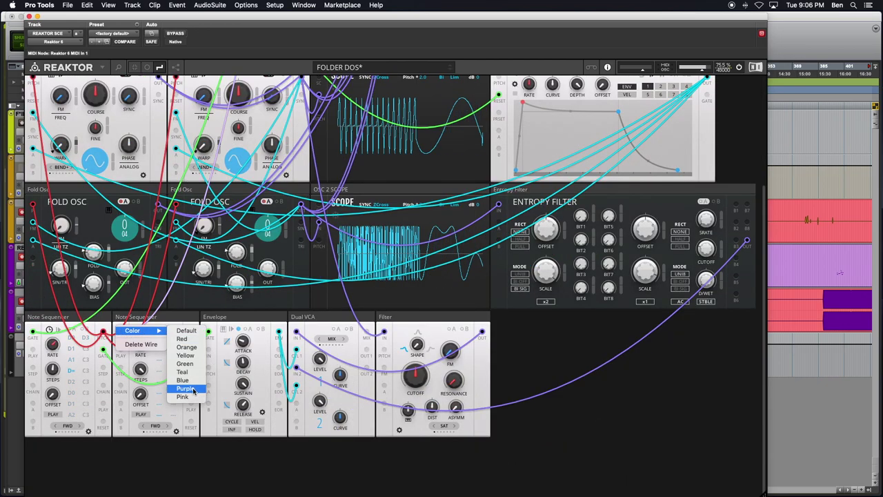
left_click(193, 363)
scroll(261, 119, "up", 5)
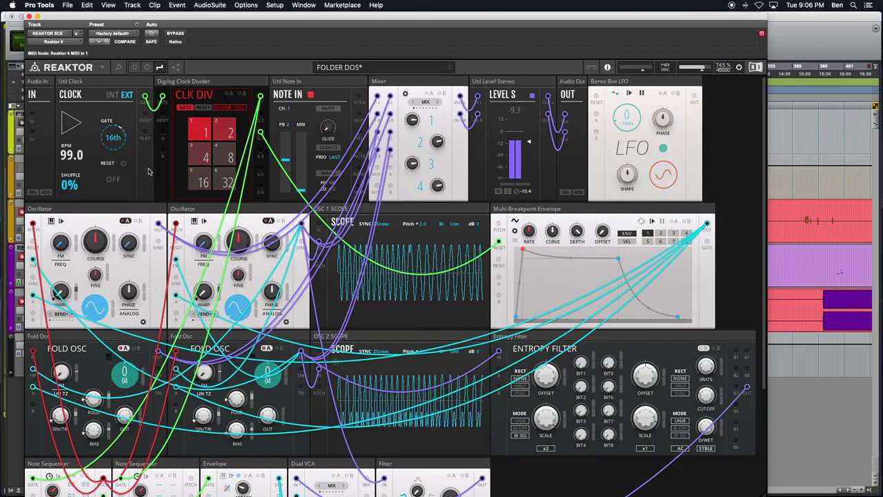
scroll(148, 215, "down", 5)
scroll(148, 216, "up", 1)
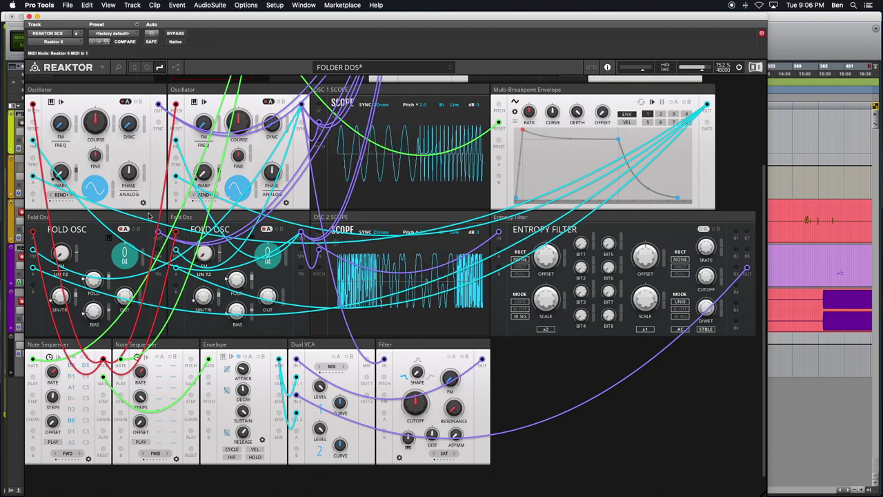
Connect the second Note Sequencer's pitch output to the first Oscillator's pitch input and color the wire red
scroll(149, 216, "up", 2)
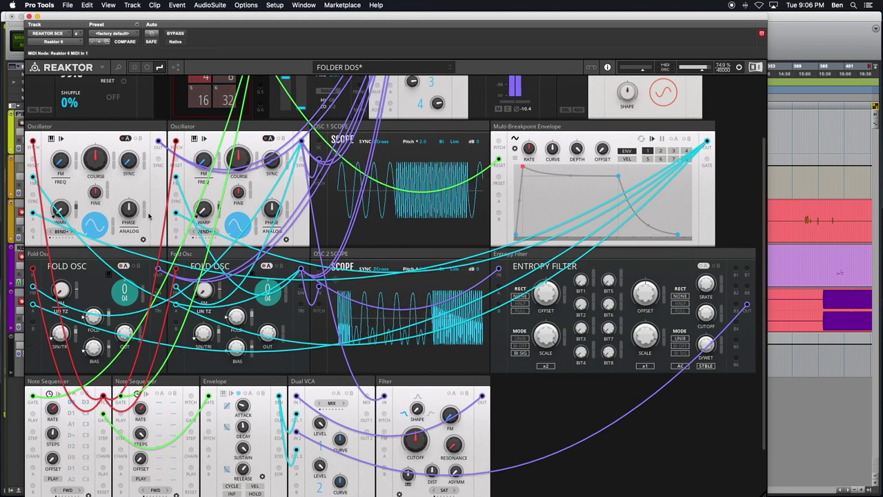
scroll(149, 216, "up", 1)
scroll(155, 290, "down", 4)
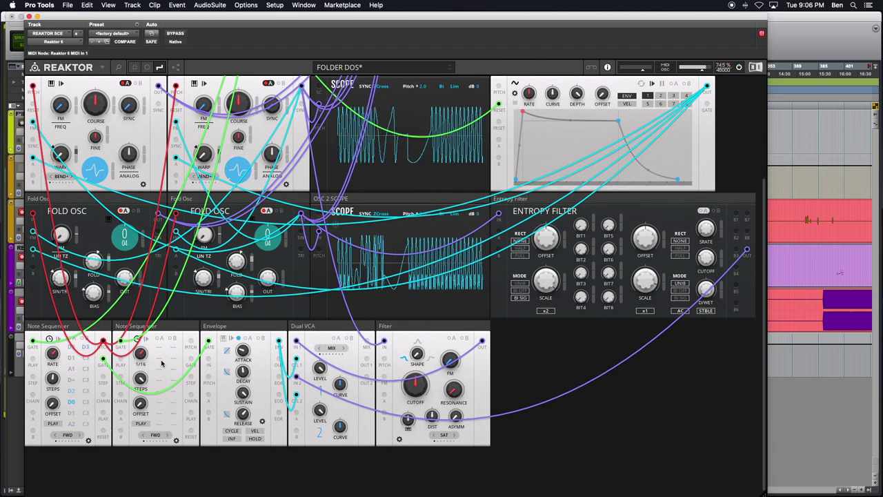
scroll(52, 294, "up", 8)
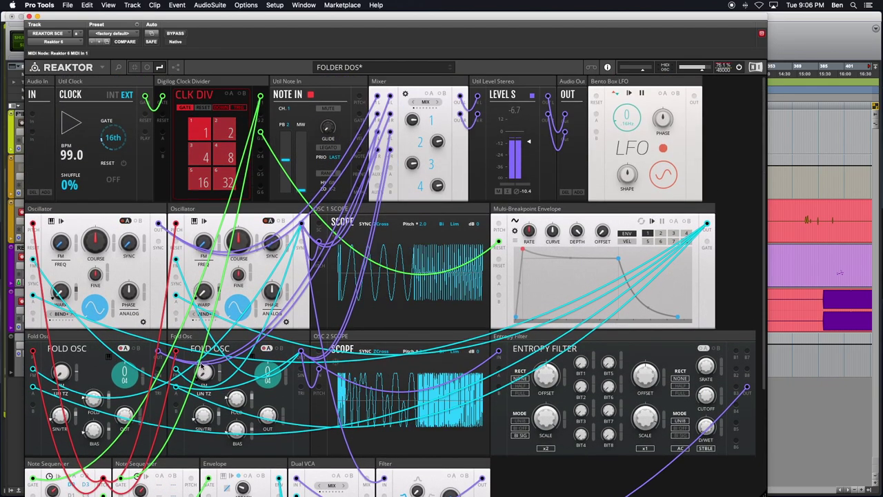
scroll(52, 294, "down", 3)
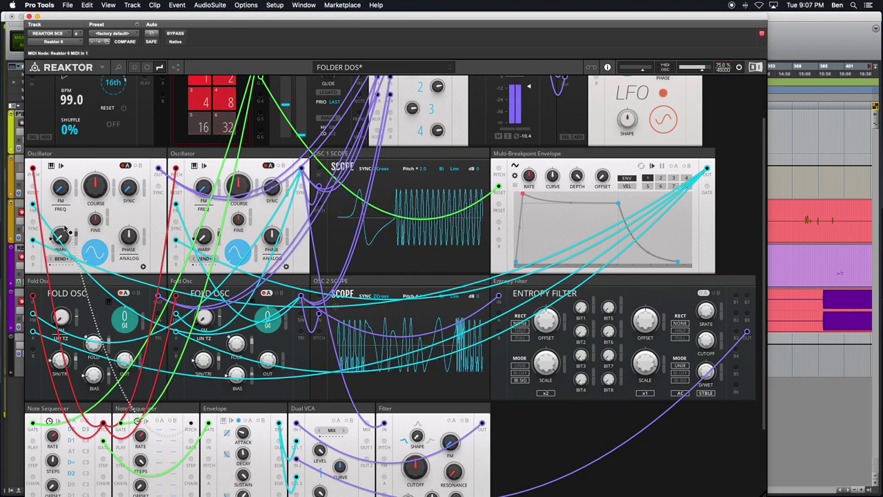
left_click(33, 170)
right_click(183, 430)
mouse_move(198, 428)
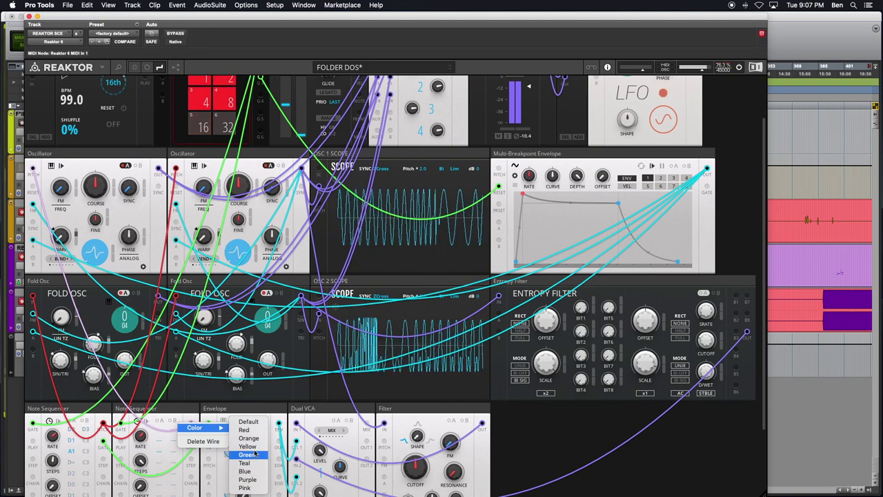
left_click(248, 430)
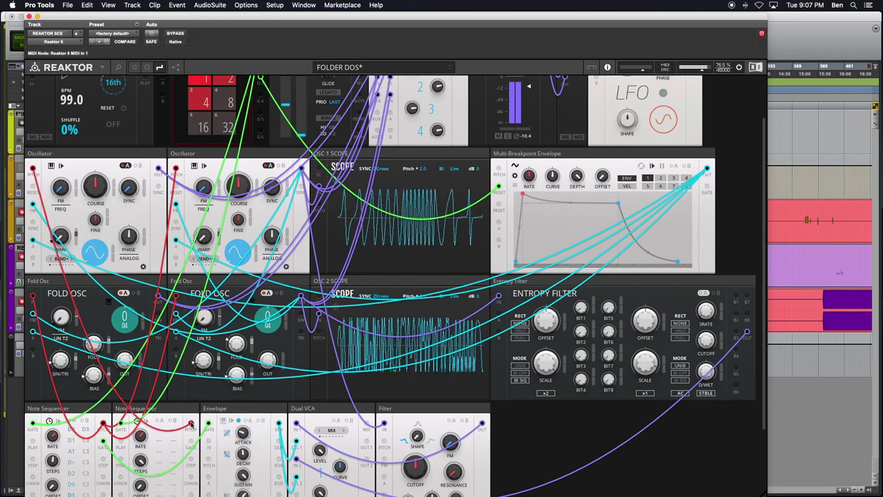
Connect the second Note Sequencer's pitch output to the first Fold Osc's pitch input with a red wire
left_click_drag(129, 413, 64, 288)
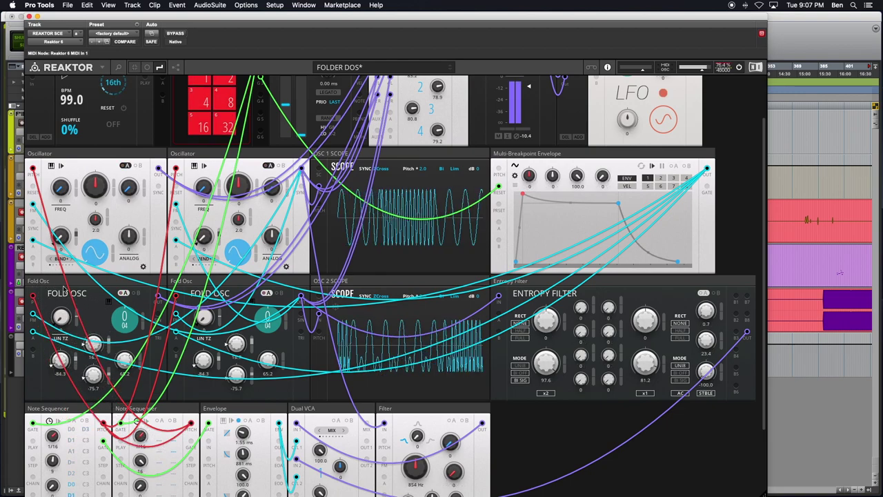
scroll(145, 319, "up", 2)
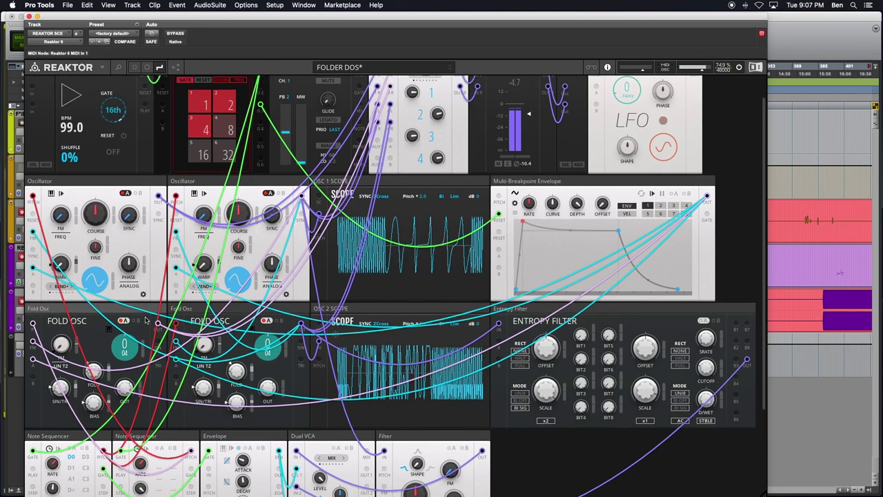
scroll(145, 320, "up", 2)
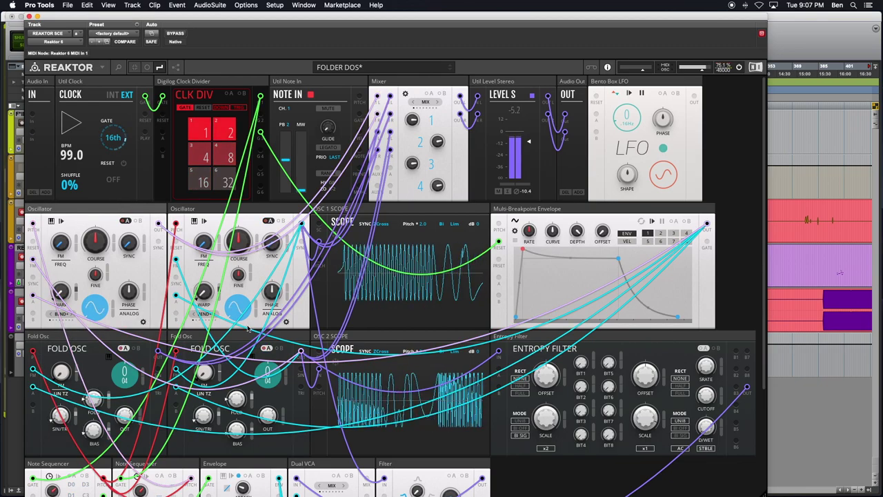
scroll(156, 349, "down", 10)
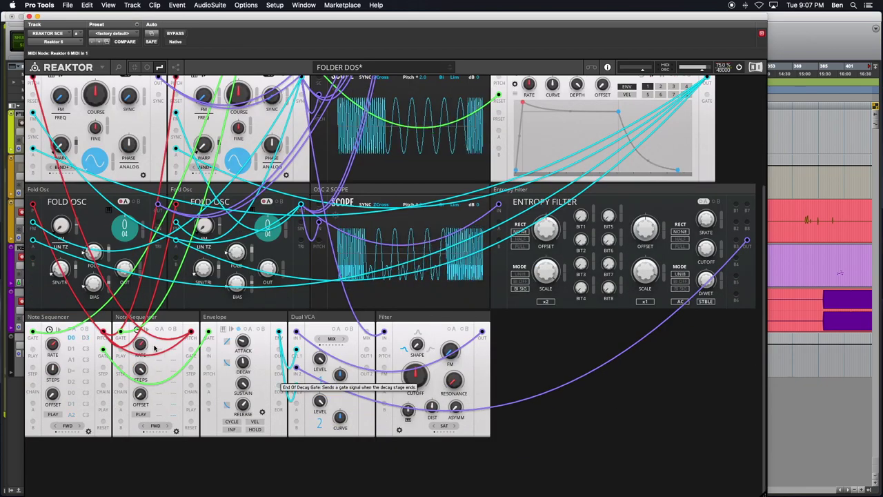
scroll(152, 348, "up", 1)
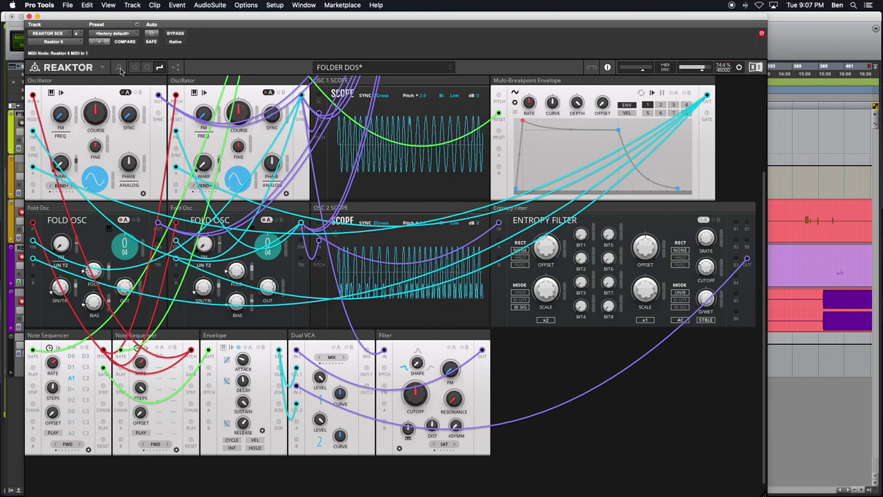
Hide the patch wires and enter D0 notes in the second Note Sequencer's first steps
left_click(147, 67)
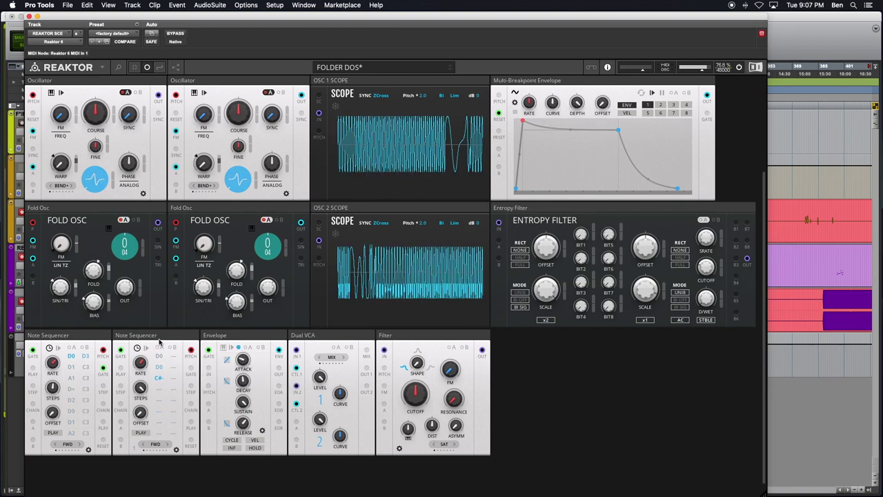
mouse_move(159, 340)
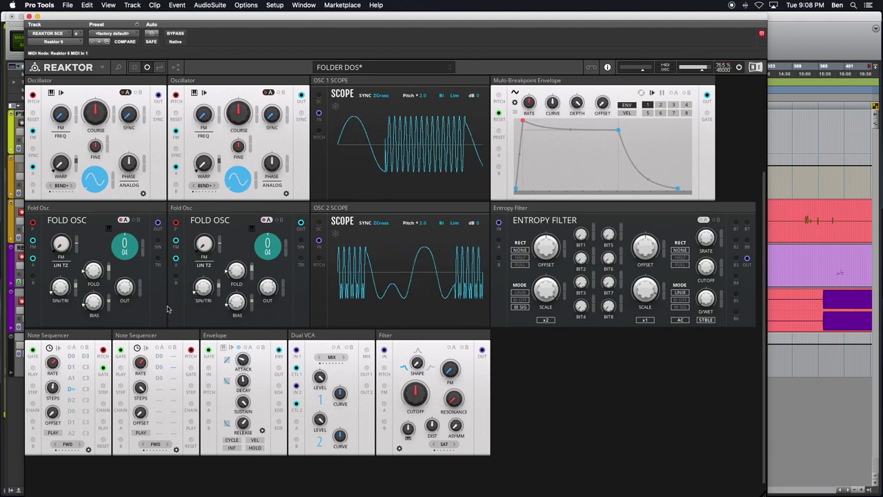
mouse_move(162, 390)
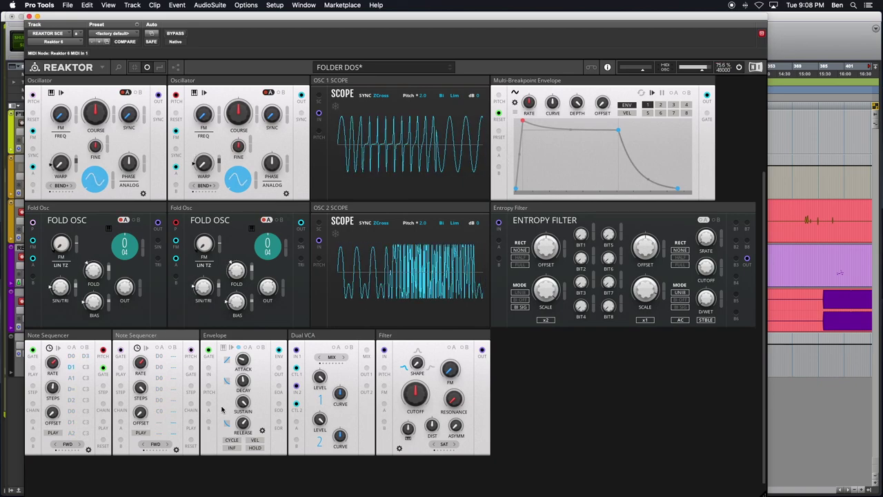
Delete the second Note Sequencer from the rack
scroll(234, 383, "up", 4)
scroll(234, 384, "down", 4)
scroll(391, 357, "up", 4)
scroll(394, 370, "down", 4)
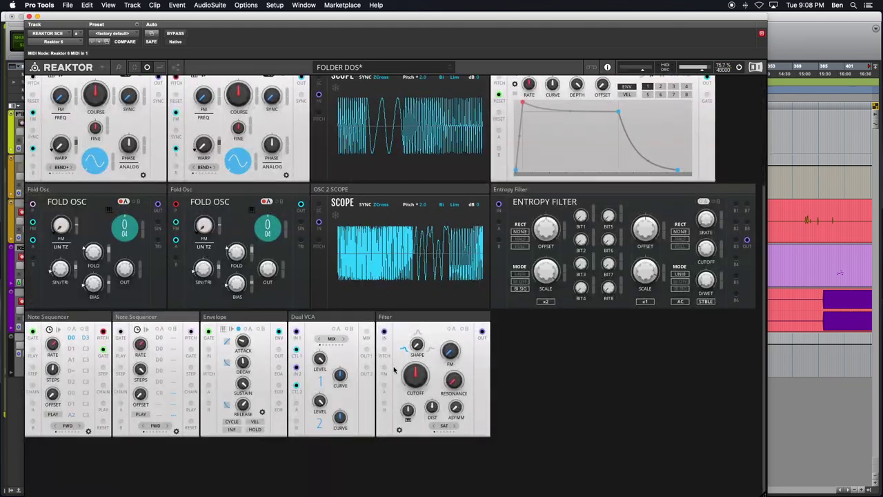
left_click(164, 321)
key("Delete")
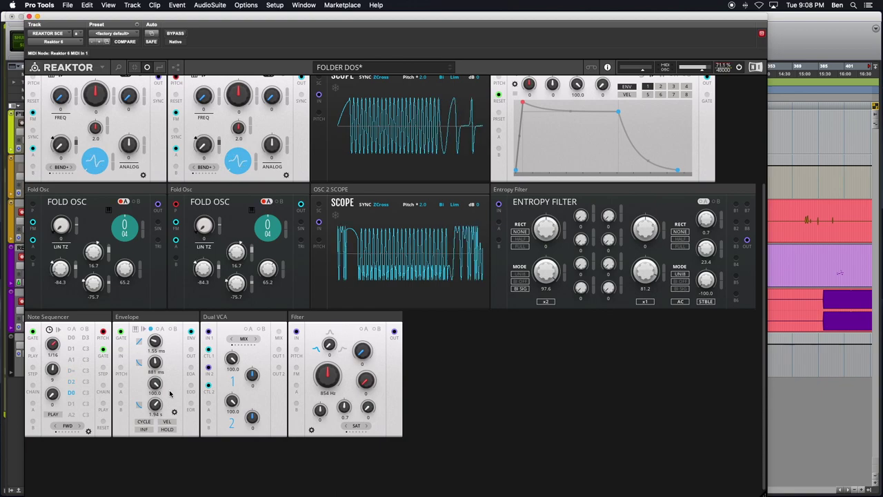
Delete the first Oscillator and the first Fold Osc, keeping one of each in the rack
scroll(185, 403, "up", 4)
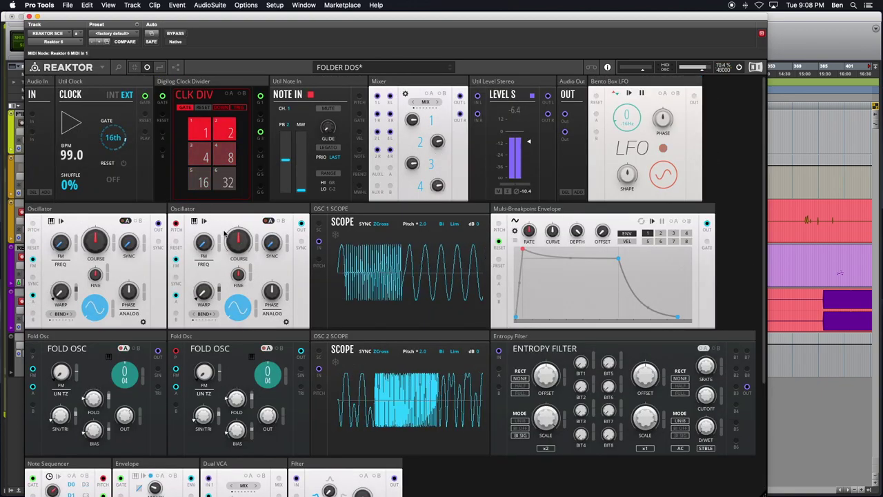
right_click(89, 338)
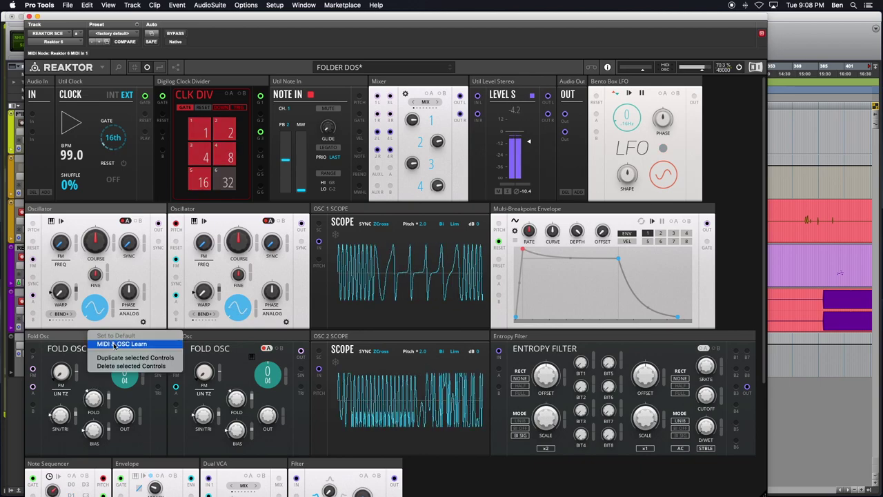
left_click(50, 338)
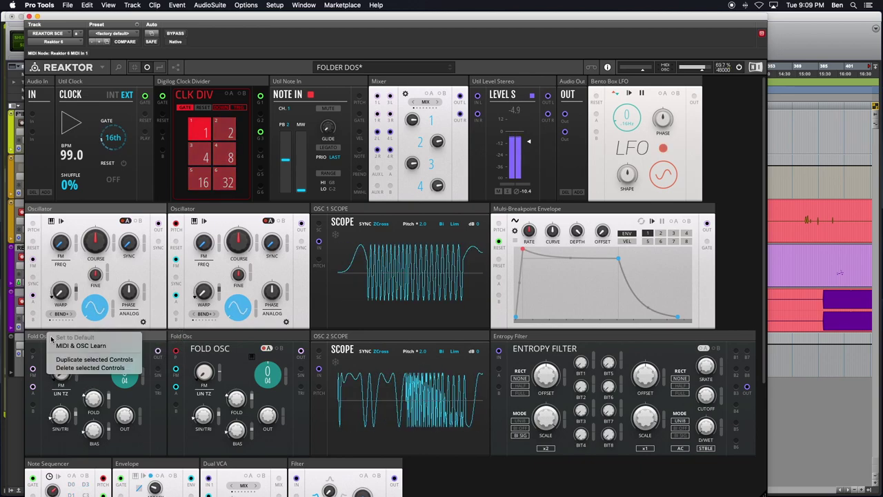
key("Delete")
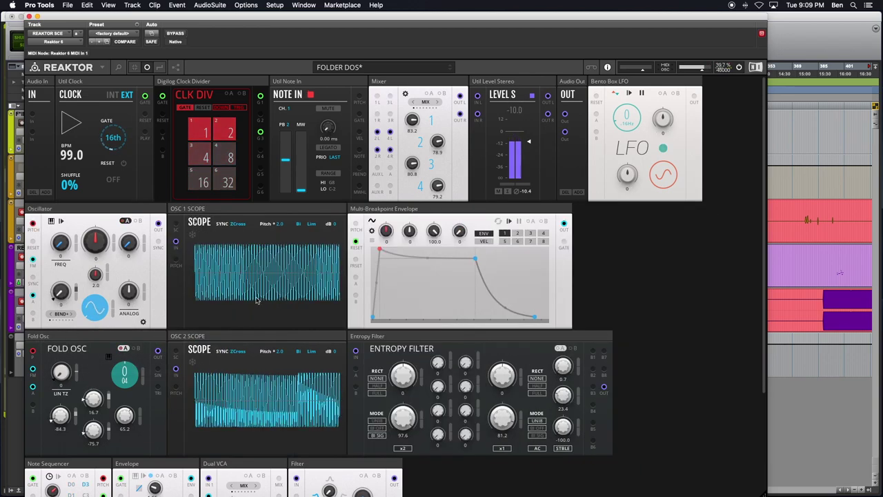
scroll(255, 300, "down", 2)
scroll(255, 300, "up", 2)
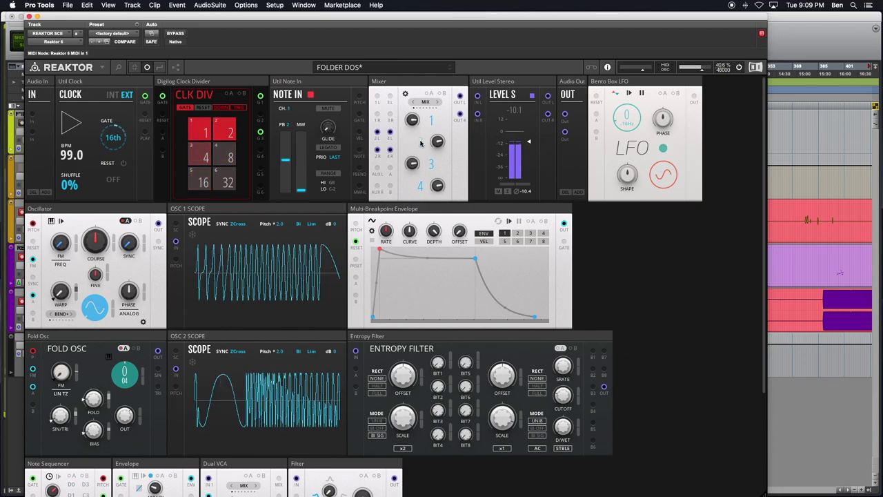
Toggle the Mixer's channels to check which carry signal, leaving channels 1, 2 and 4 on and channel 3 off
left_click(431, 164)
left_click(421, 185)
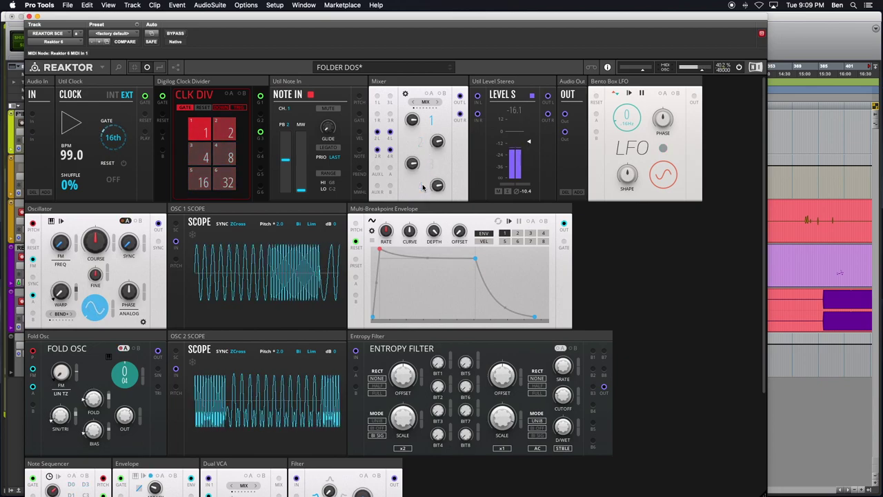
left_click(431, 164)
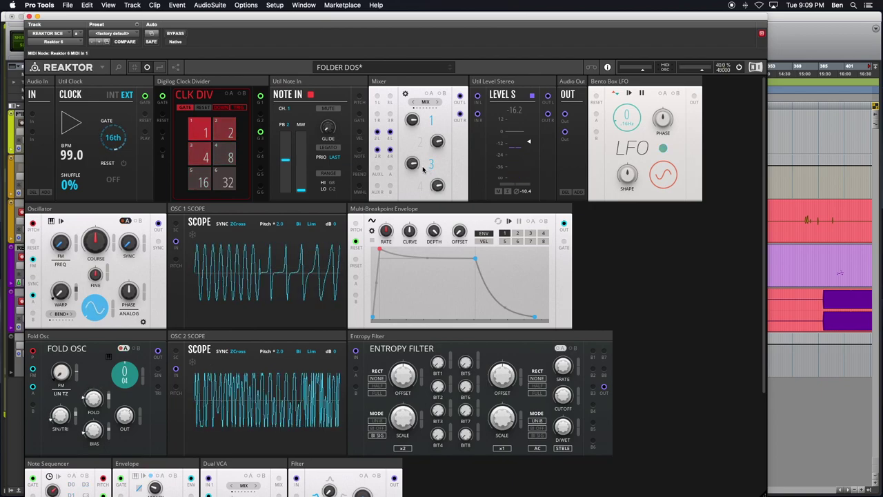
left_click(419, 141)
left_click(431, 163)
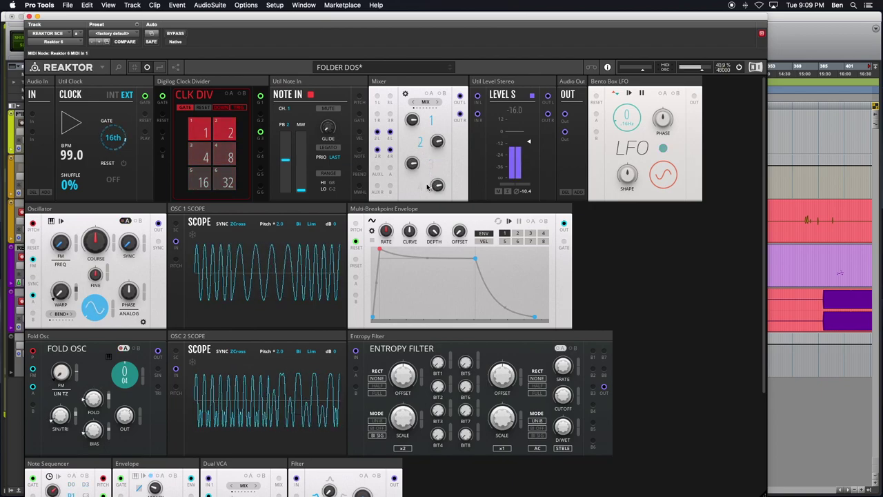
left_click(421, 186)
Connect the Oscillator's output to the free upper pair of Mixer inputs and color the wiring purple
scroll(367, 318, "down", 1)
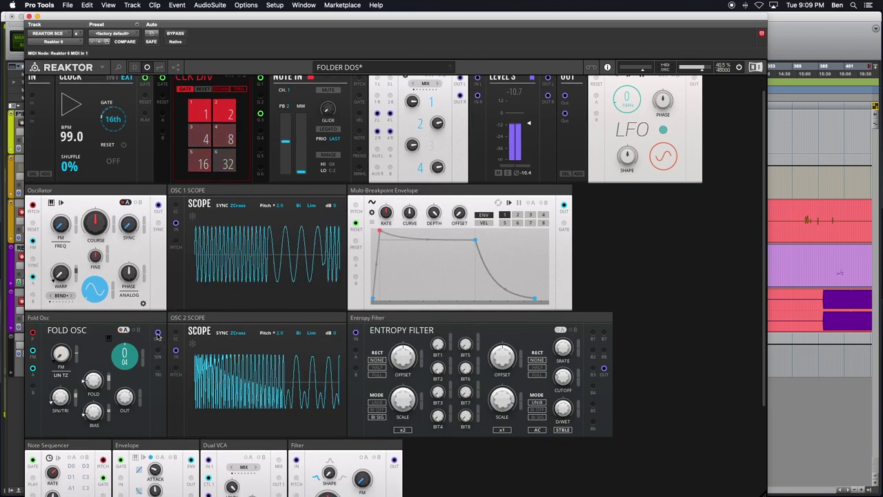
scroll(158, 334, "up", 1)
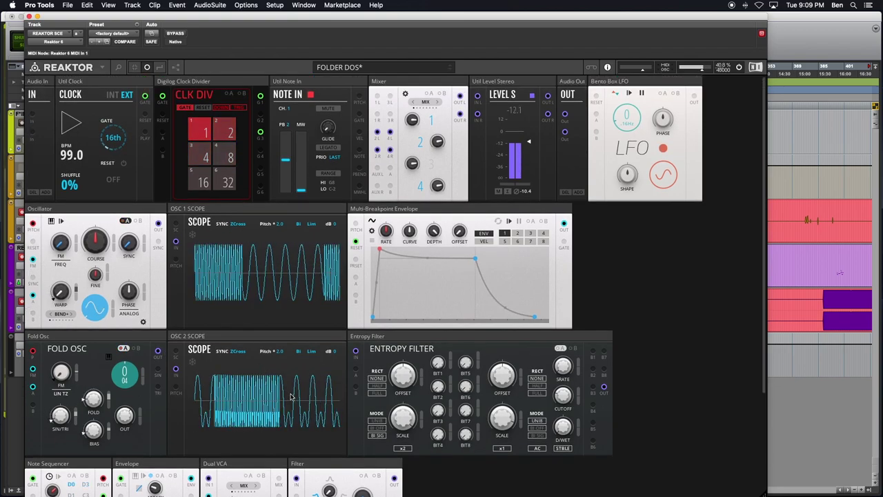
left_click_drag(158, 223, 390, 96)
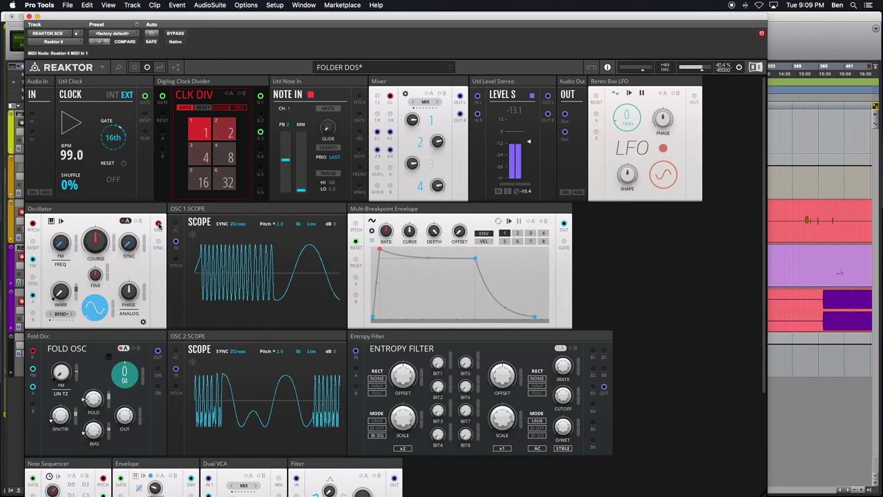
right_click(159, 223)
mouse_move(171, 226)
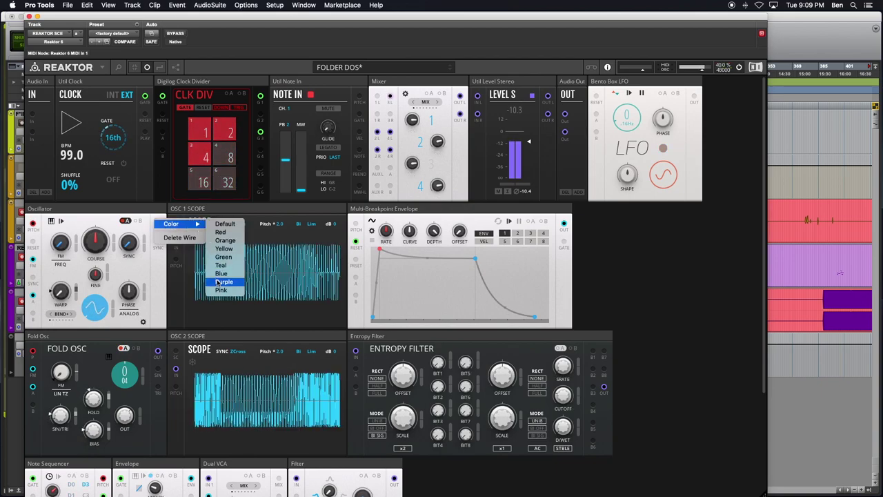
left_click(219, 283)
left_click_drag(176, 242, 391, 114)
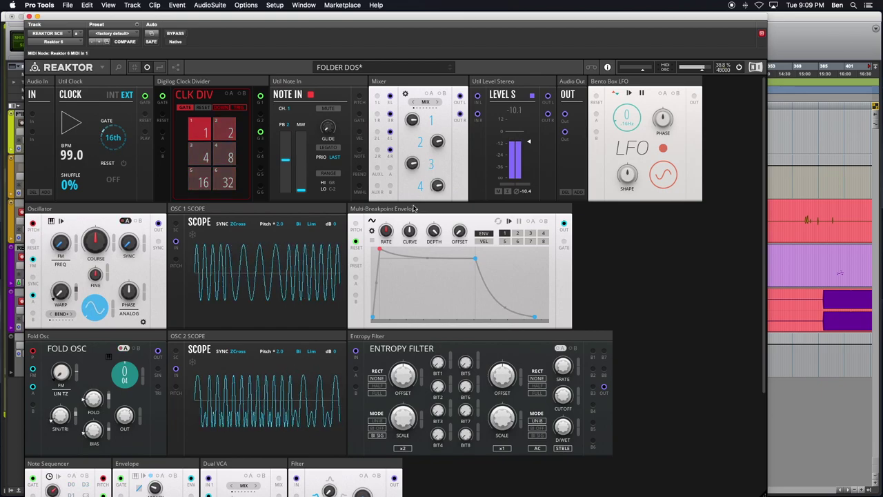
Reprogram the remaining Note Sequencer's steps to D0 across both note columns and adjust its step count
scroll(274, 347, "down", 5)
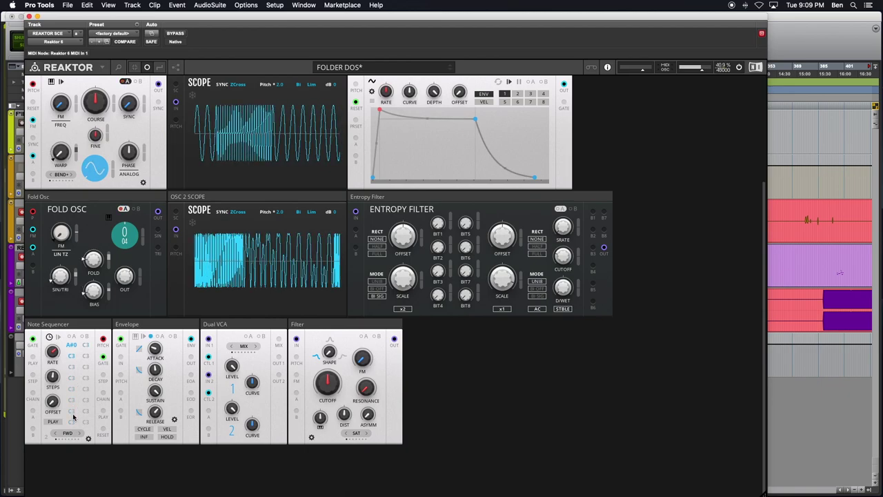
mouse_move(75, 432)
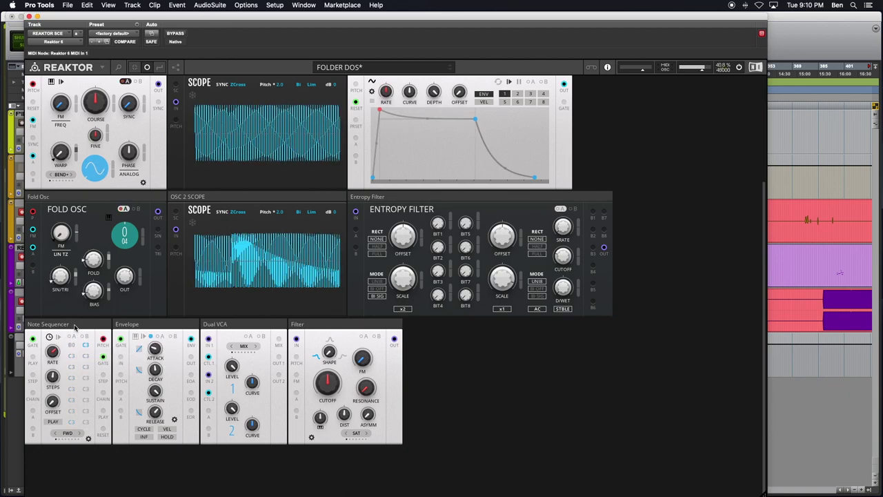
mouse_move(75, 326)
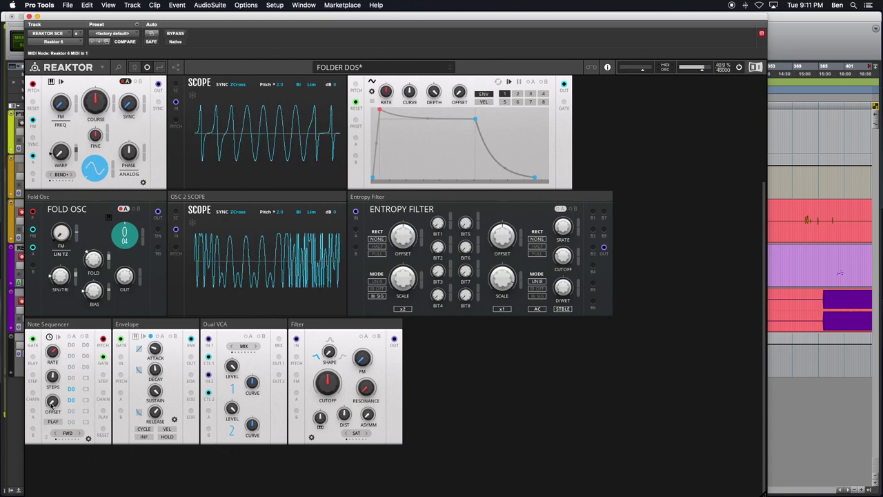
left_click_drag(52, 372, 52, 370)
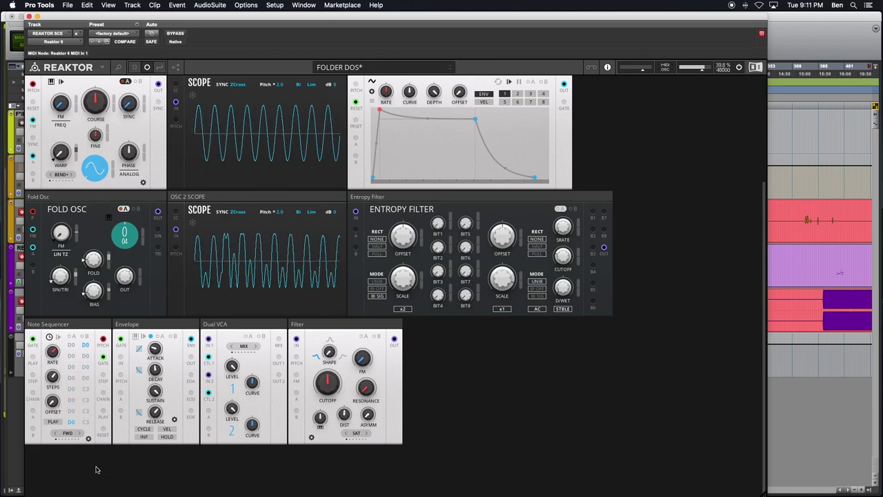
left_click_drag(88, 392, 87, 412)
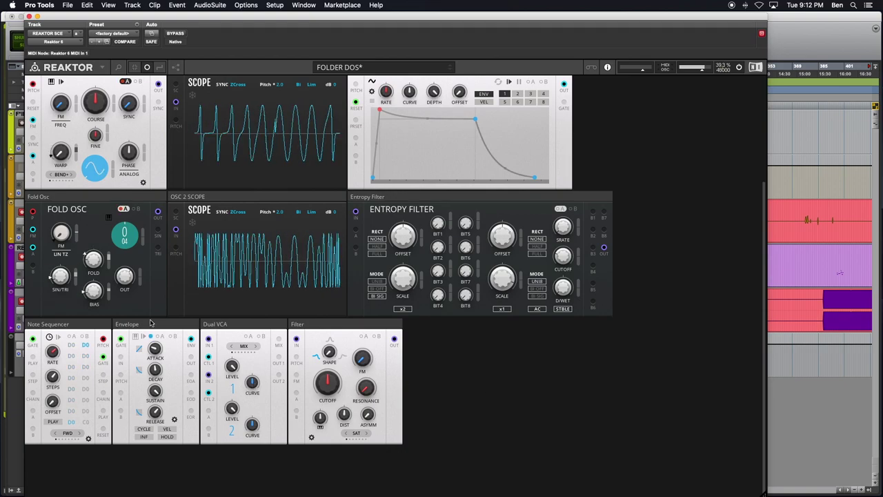
scroll(145, 386, "up", 5)
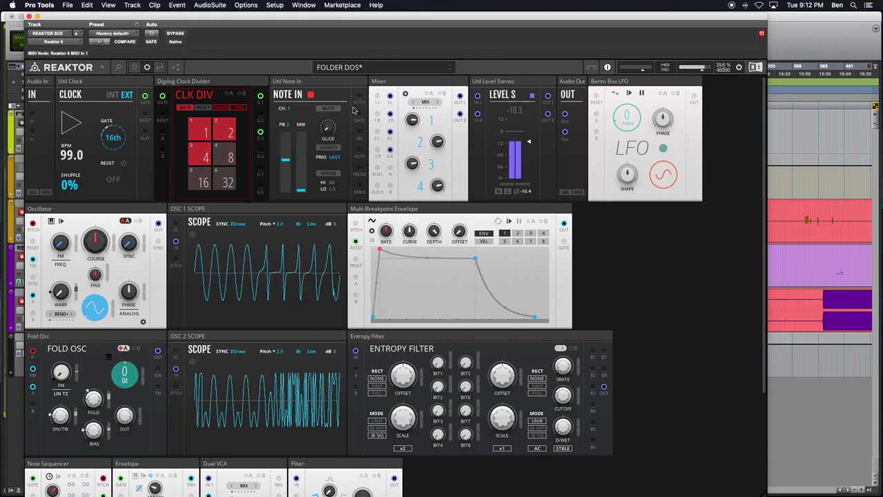
Connect the Note In's mod wheel output to the Oscillator's B modulation input and color the wire blue
left_click_drag(359, 186, 33, 315)
right_click(33, 312)
mouse_move(50, 312)
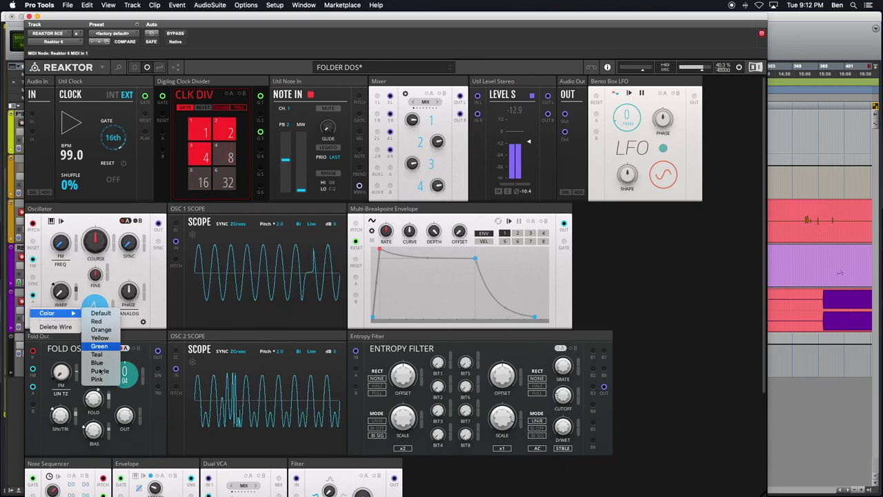
left_click(97, 363)
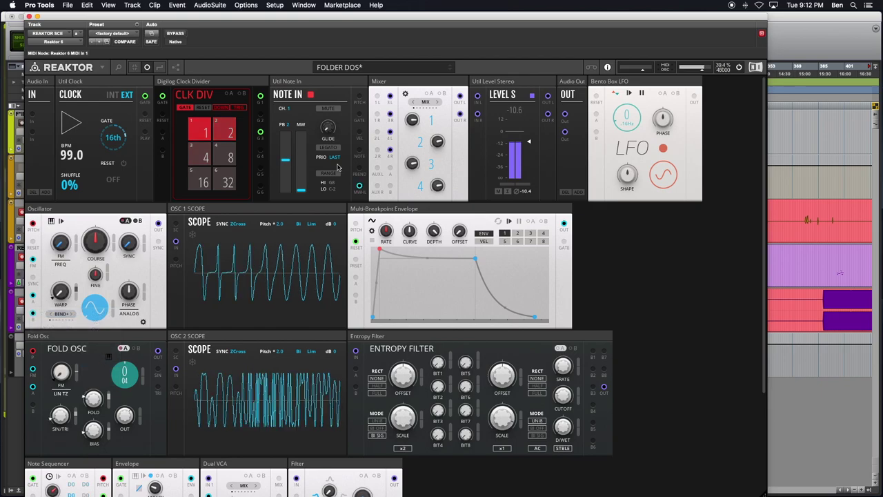
Connect the mod wheel output to the Fold Osc's B input as well and show the B modulation amounts on both oscillators
left_click_drag(359, 187, 37, 405)
left_click(137, 348)
left_click(138, 221)
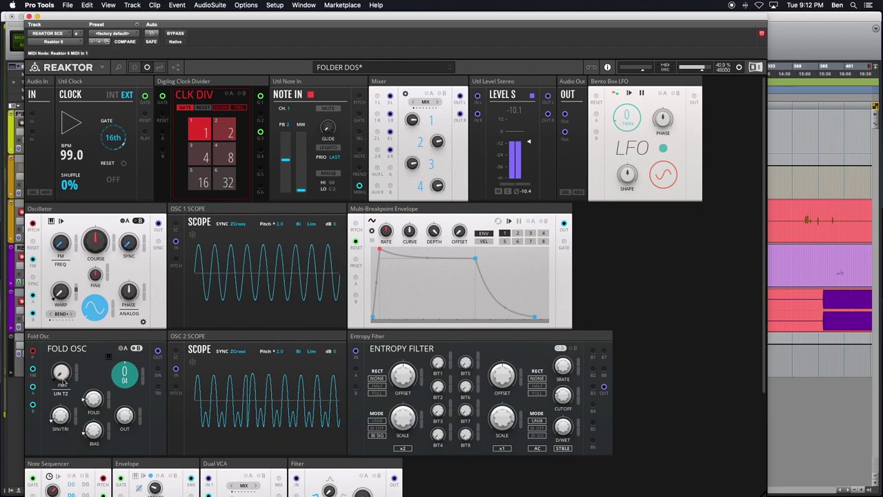
Adjust the Fold Osc's B modulation amounts for Sin/Tri and Fold so the mod wheel shapes its waveform
right_click(73, 416)
left_click(96, 422)
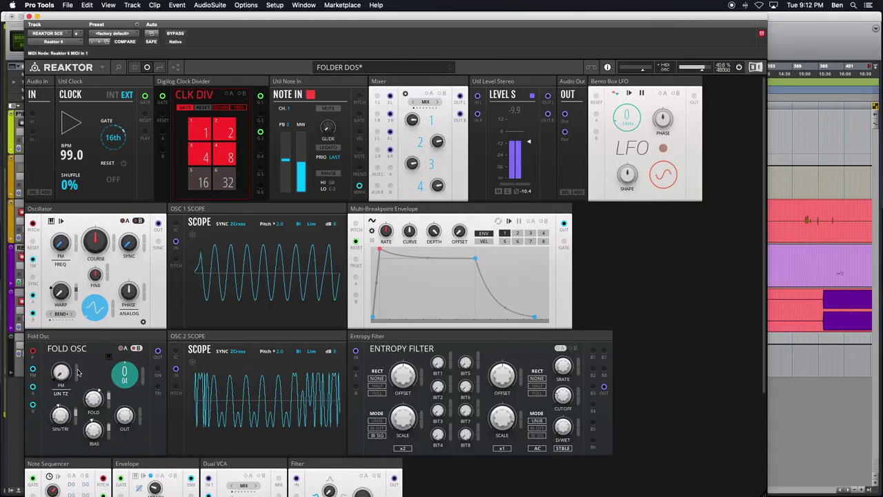
mouse_move(78, 417)
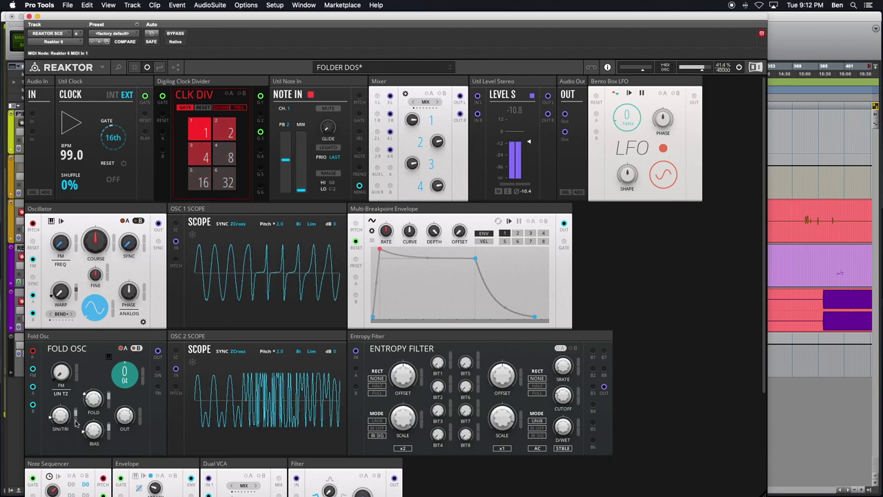
mouse_move(116, 436)
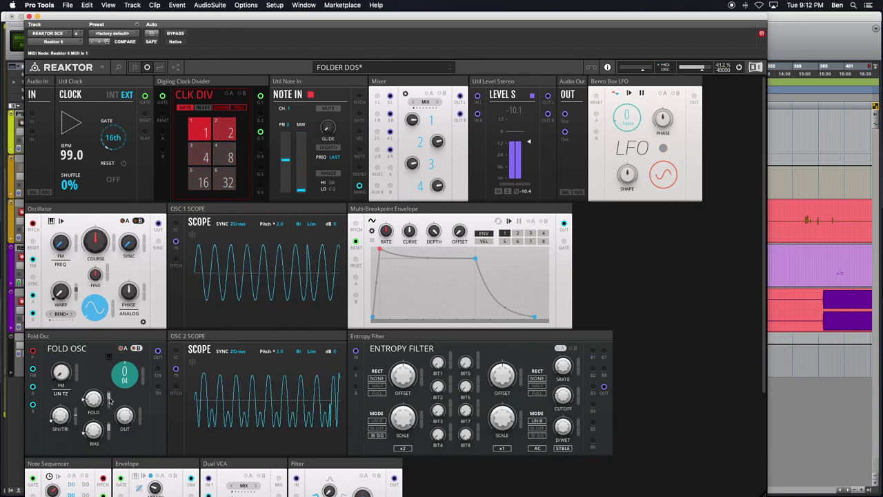
left_click_drag(97, 414, 111, 398)
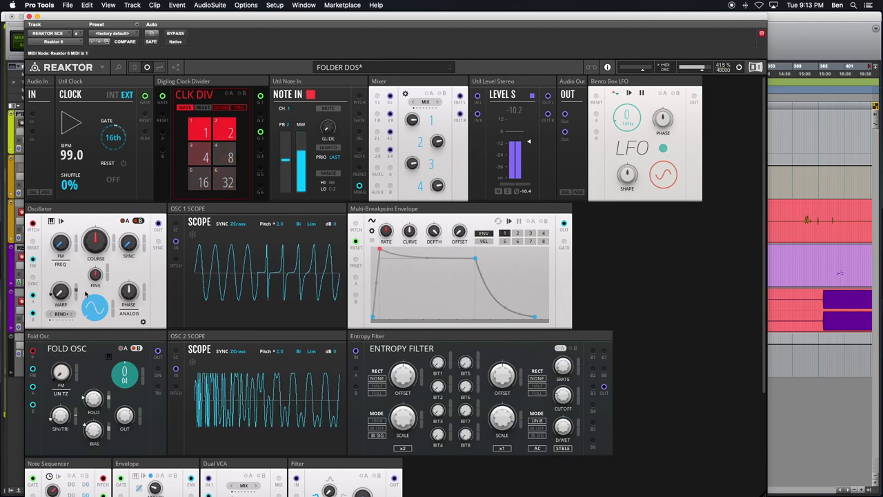
Turn the Multi-Breakpoint Envelope's Depth all the way down and readjust the Fold Osc's Bias
scroll(135, 380, "down", 3)
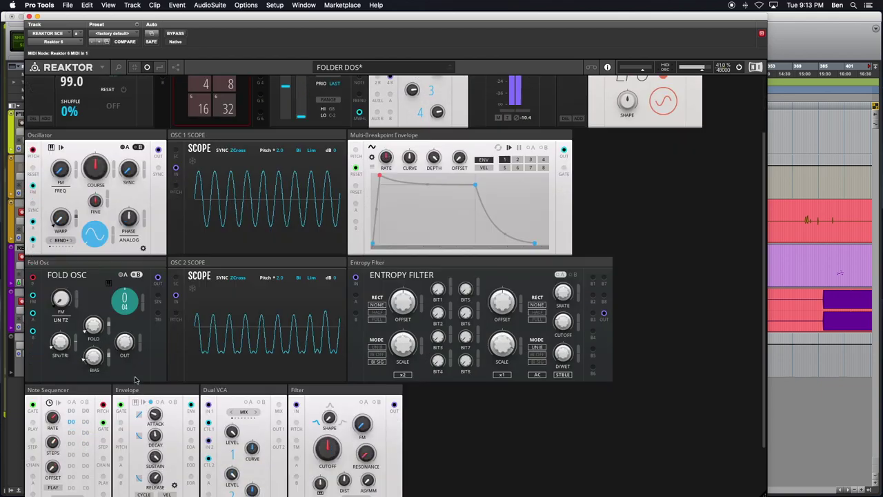
scroll(524, 258, "up", 5)
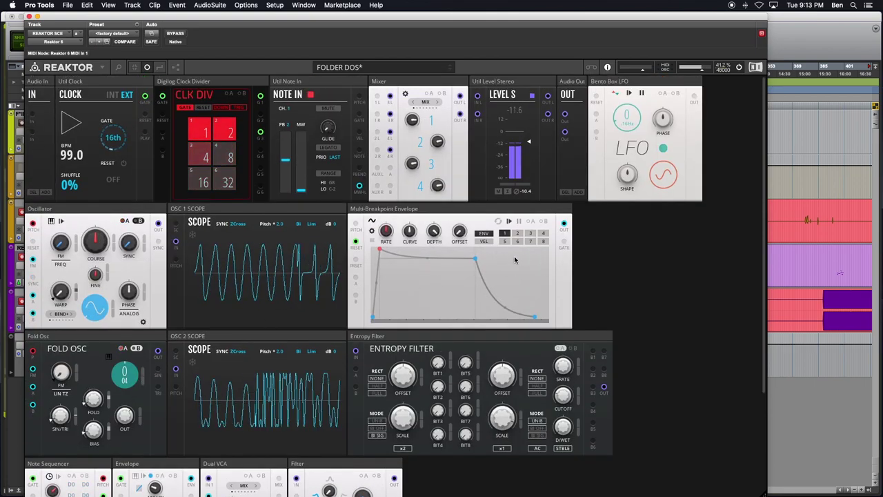
left_click_drag(433, 231, 434, 303)
mouse_move(433, 234)
left_mouse_down()
mouse_move(438, 166)
mouse_move(437, 231)
left_mouse_up()
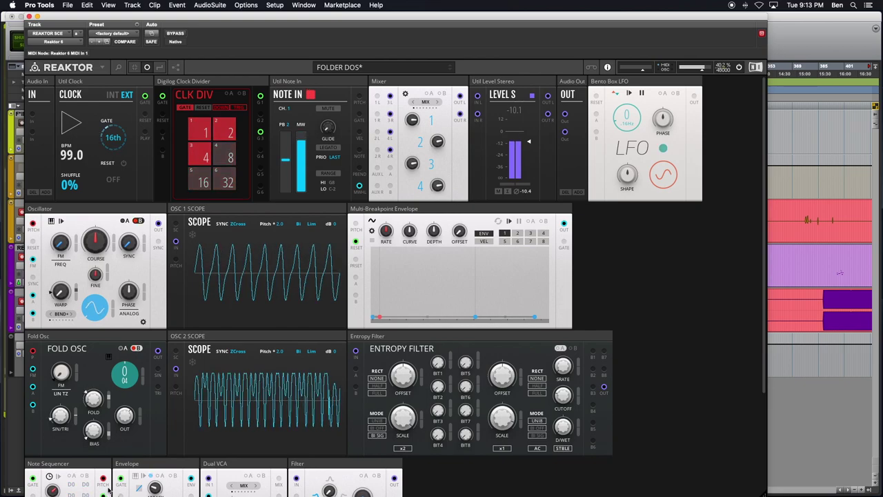
left_click_drag(96, 434, 89, 410)
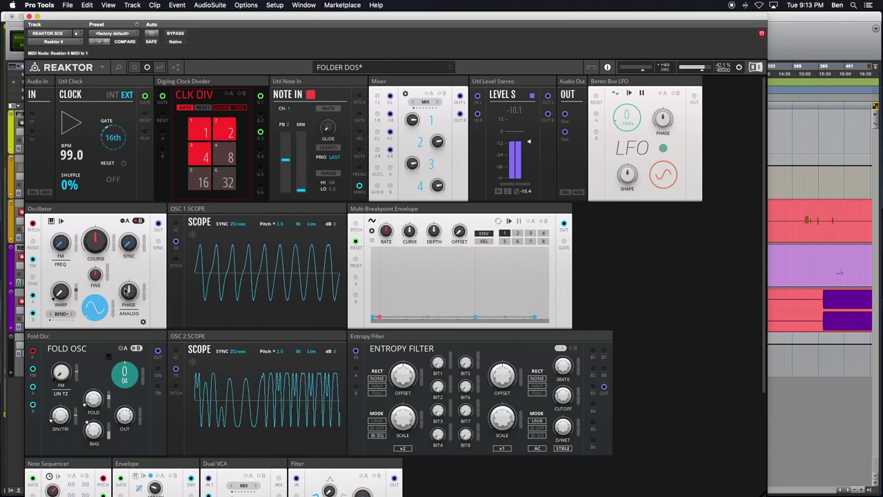
Shrink the Reaktor plug-in window slightly and move it so the Pro Tools track list beside it is exposed
scroll(143, 330, "down", 5)
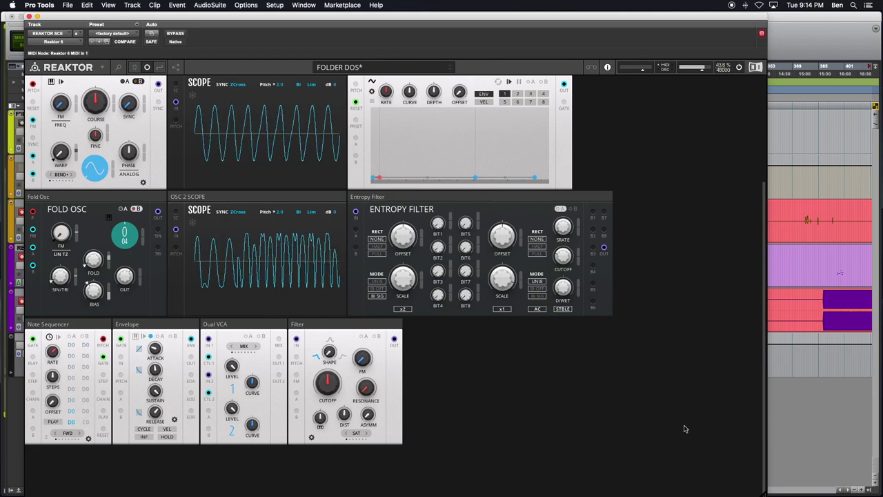
mouse_move(747, 461)
left_mouse_down()
mouse_move(735, 450)
mouse_move(746, 473)
left_mouse_up()
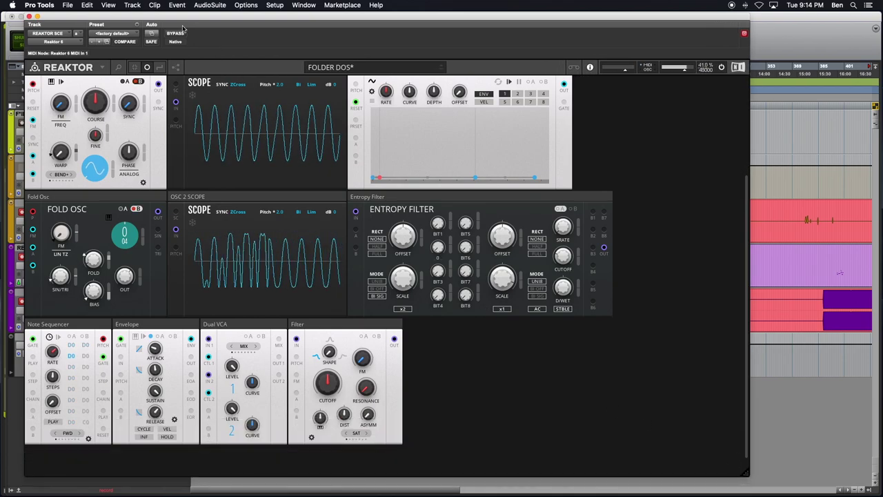
left_click_drag(164, 19, 222, 40)
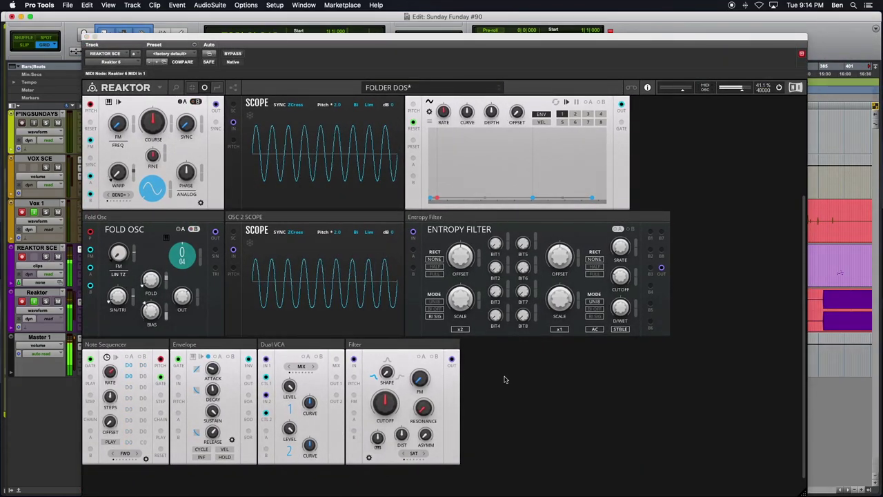
Search the blocks for "Toy Box Drum" and add the Toy Box Free Pack OSC-Drums block to the rack's lowest row
double_click(565, 412)
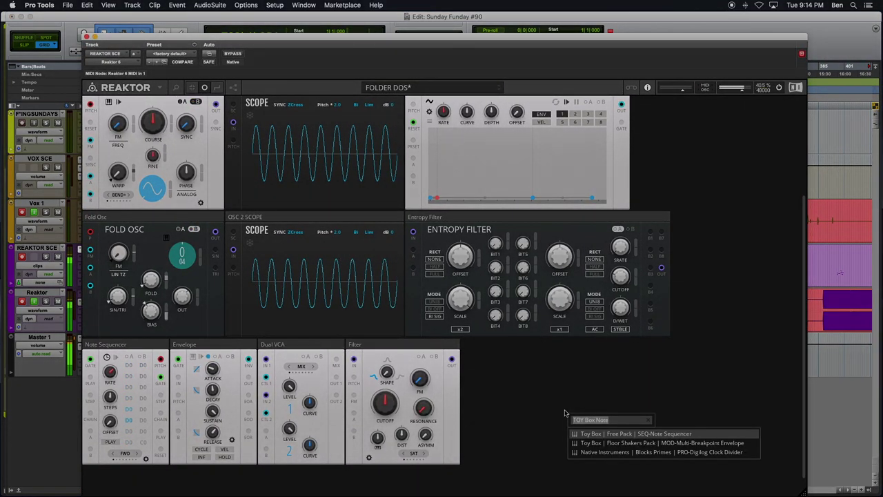
key("BackSpace")
key("BackSpace")
key("BackSpace")
key("BackSpace")
type("Drum")
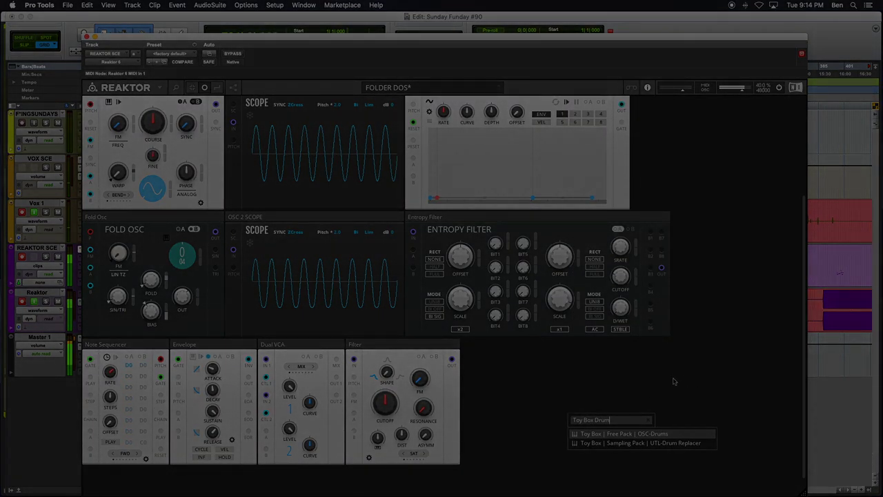
left_click(582, 430)
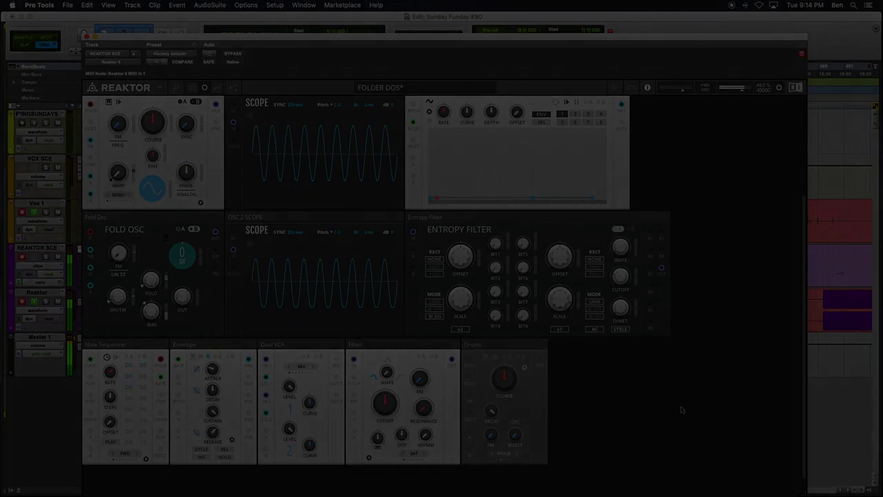